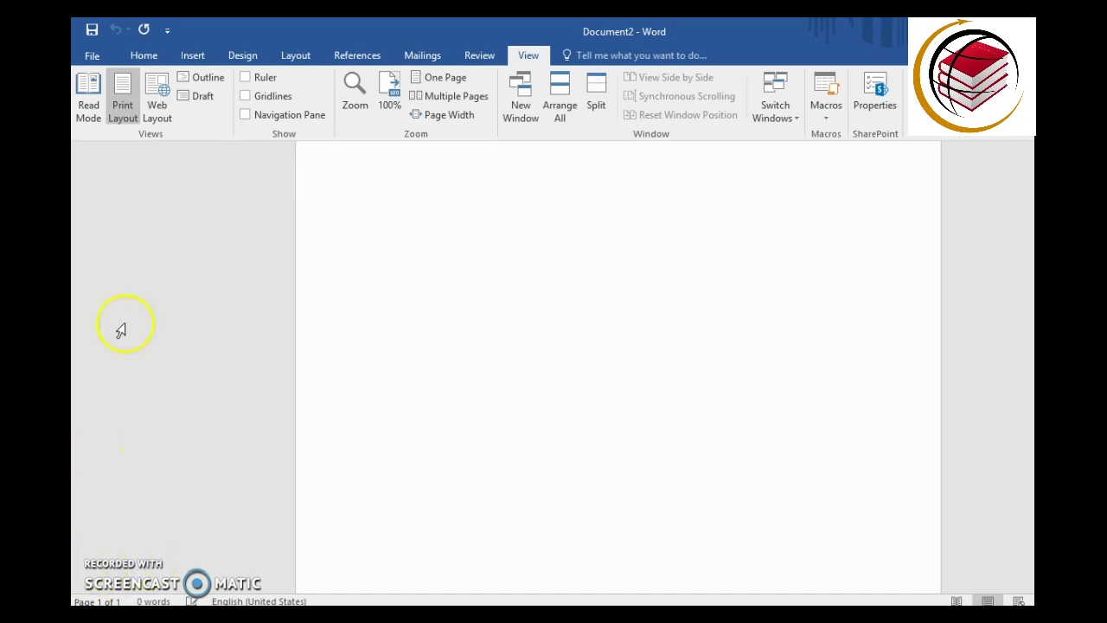
Add the Blank built-in header to the page.
{"action": "left_click", "coordinate": [194, 56]}
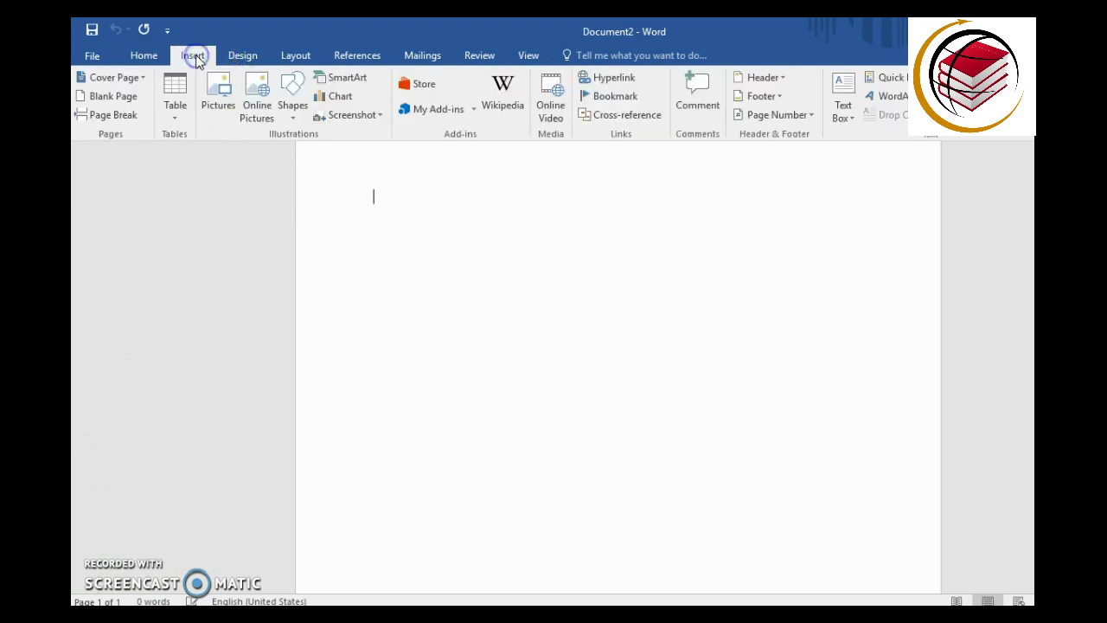
{"action": "left_click", "coordinate": [766, 78]}
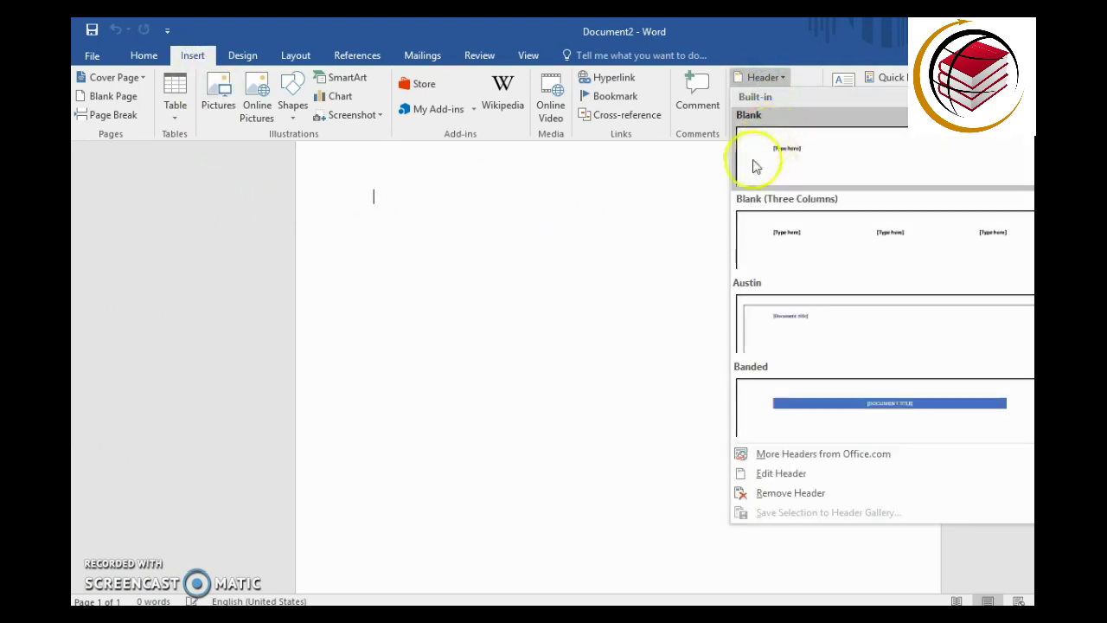
{"action": "left_click", "coordinate": [763, 169]}
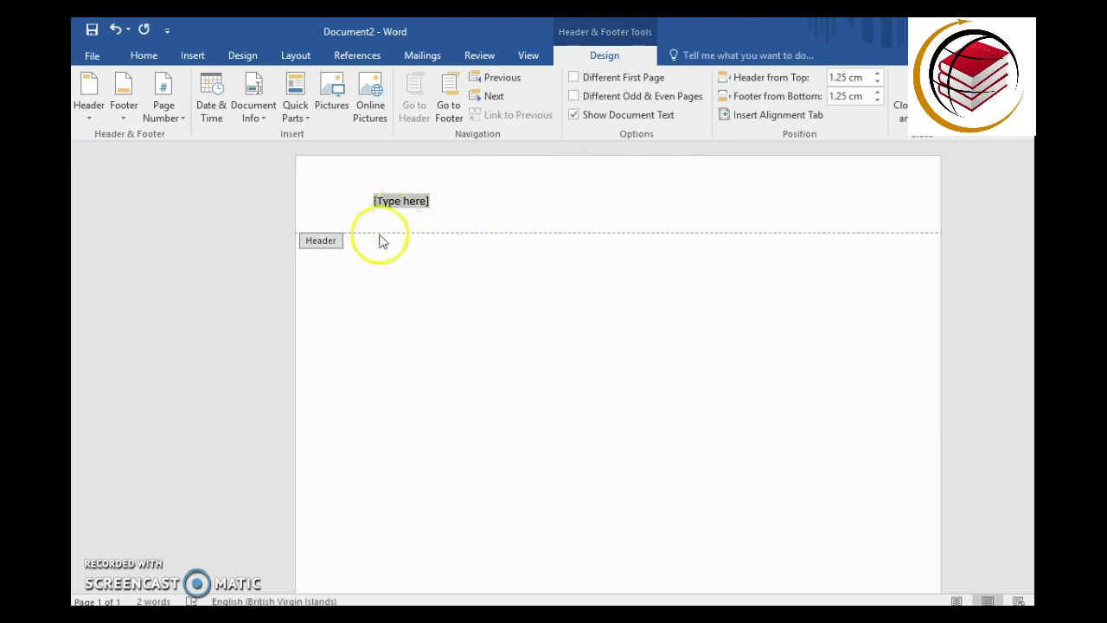
{"action": "left_click", "coordinate": [192, 54]}
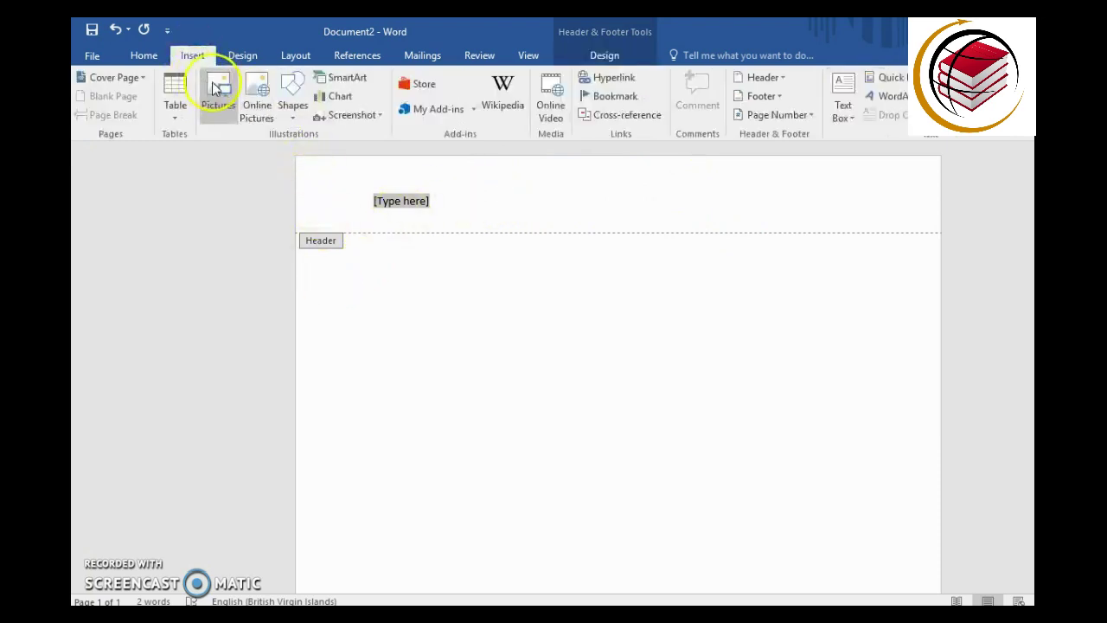
Insert the tree-990848_1920 picture into the header and shrink it from its corner.
{"action": "left_click", "coordinate": [217, 89]}
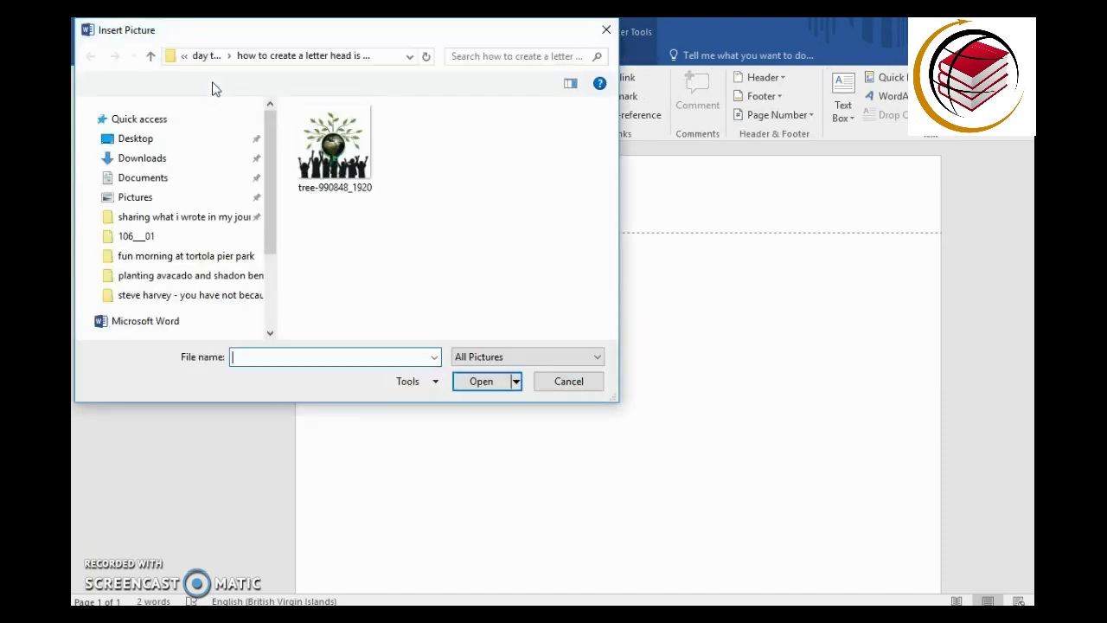
{"action": "left_click", "coordinate": [333, 148]}
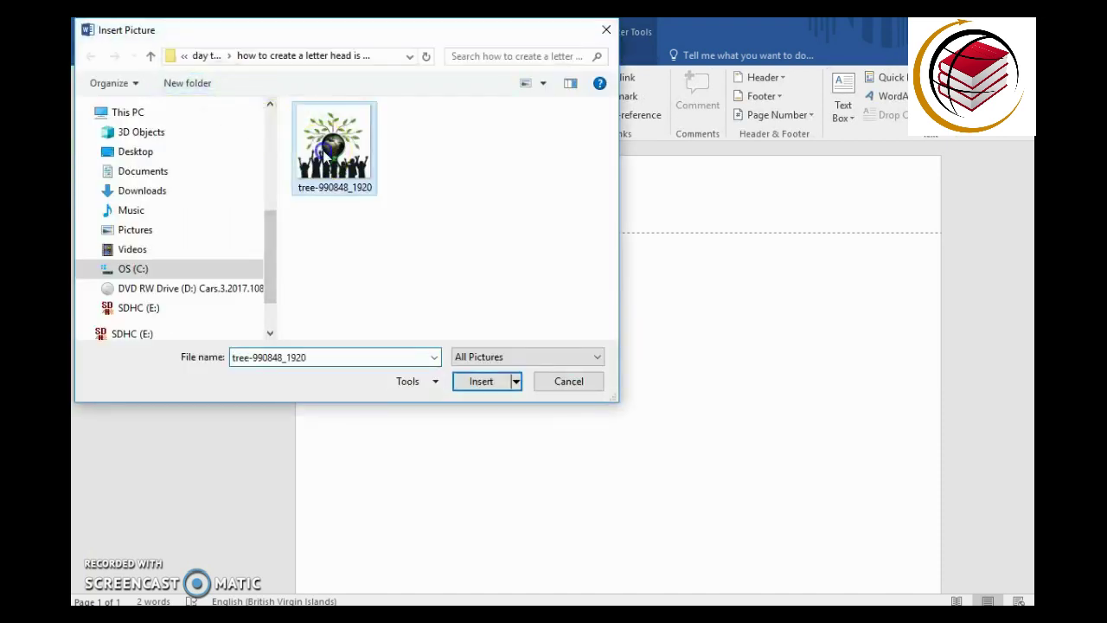
{"action": "left_click", "coordinate": [481, 381]}
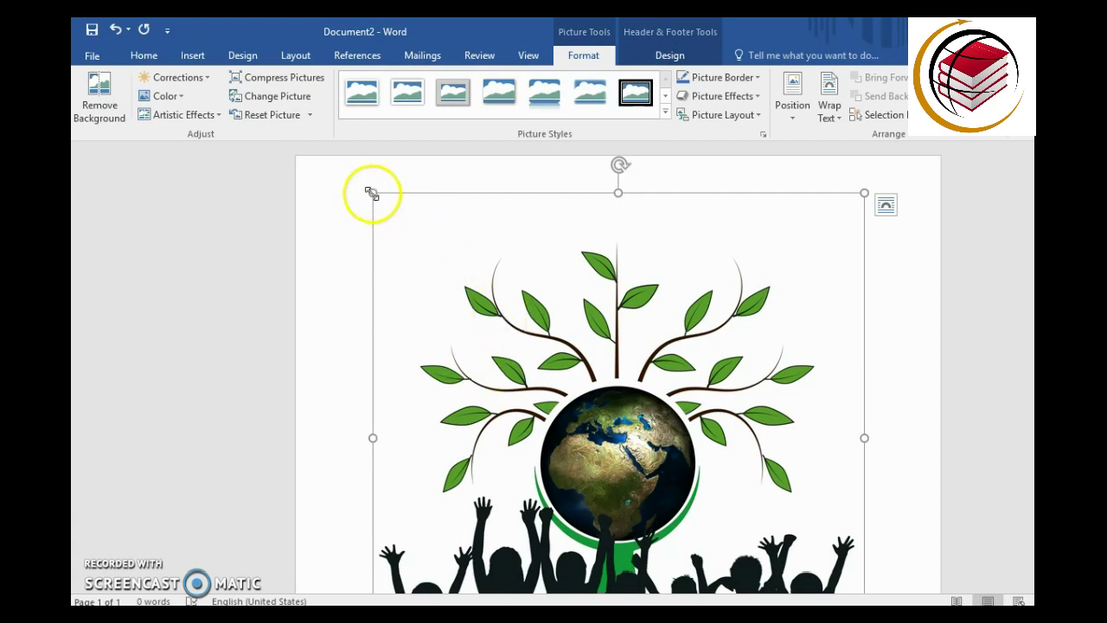
{"action": "left_click_drag", "start_coordinate": [372, 194], "coordinate": [613, 441]}
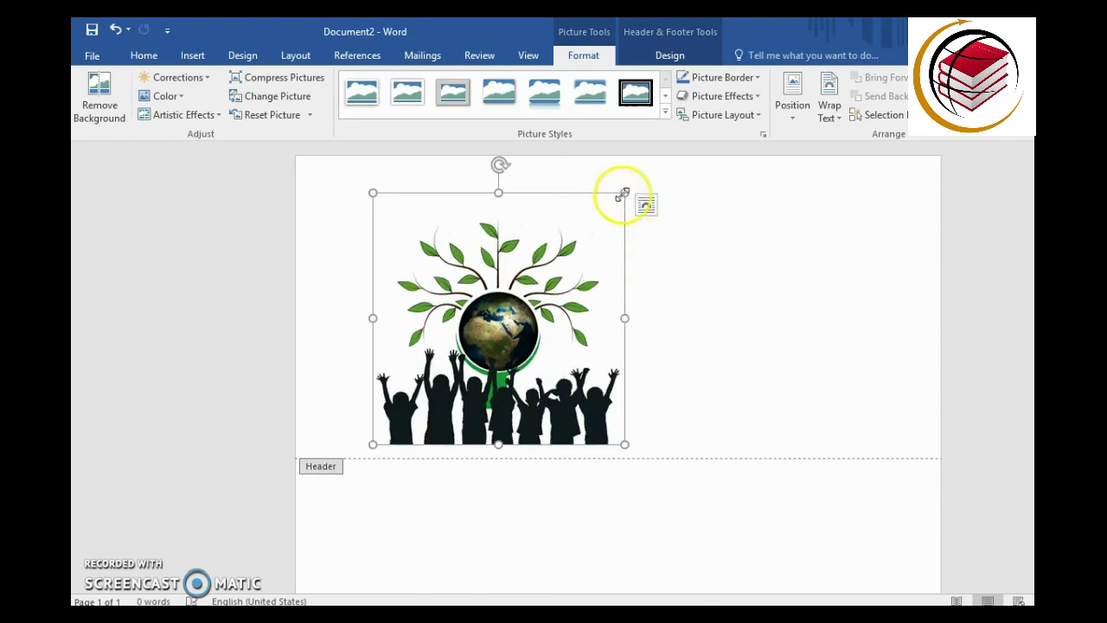
Shrink the tree-and-globe picture to a small logo and move it to the header's left.
{"action": "left_click_drag", "start_coordinate": [623, 192], "coordinate": [467, 286]}
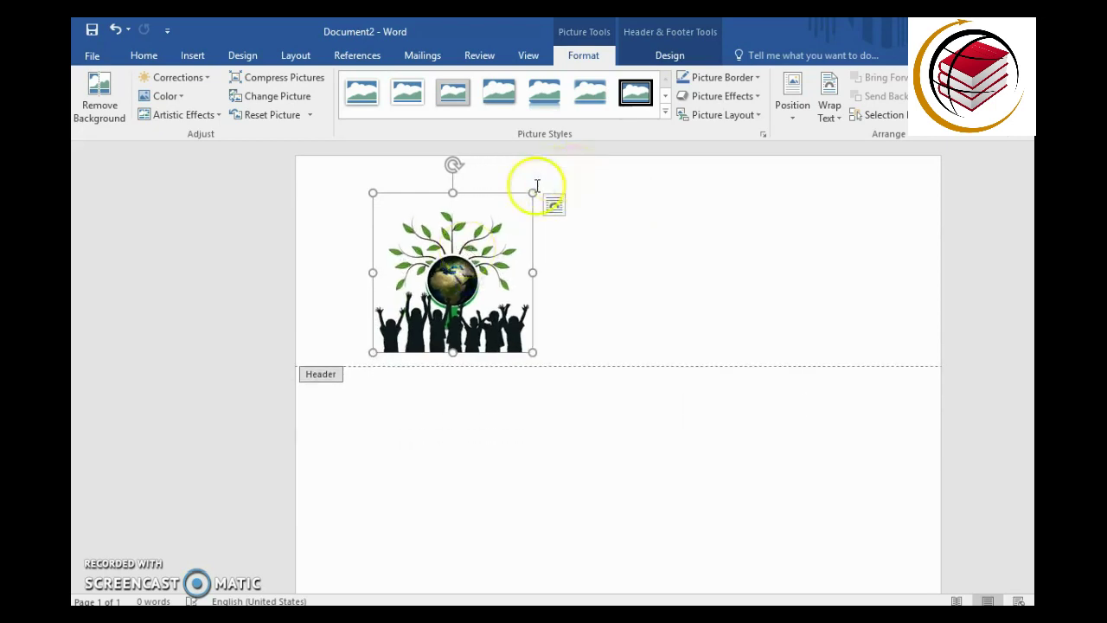
{"action": "left_click_drag", "start_coordinate": [532, 188], "coordinate": [381, 282]}
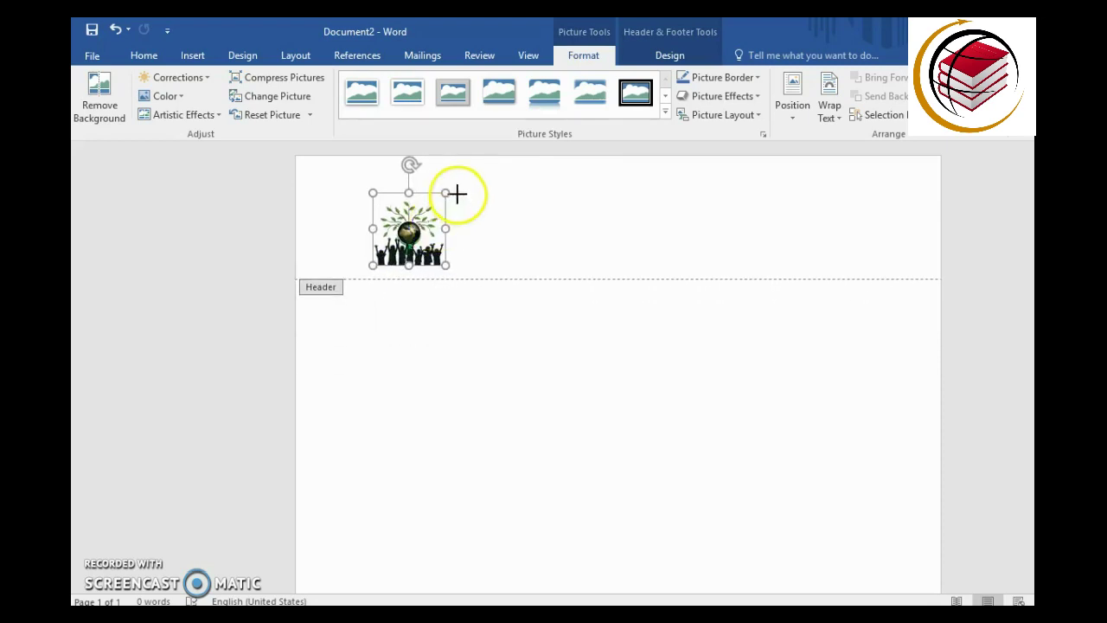
{"action": "left_click_drag", "start_coordinate": [447, 192], "coordinate": [441, 194]}
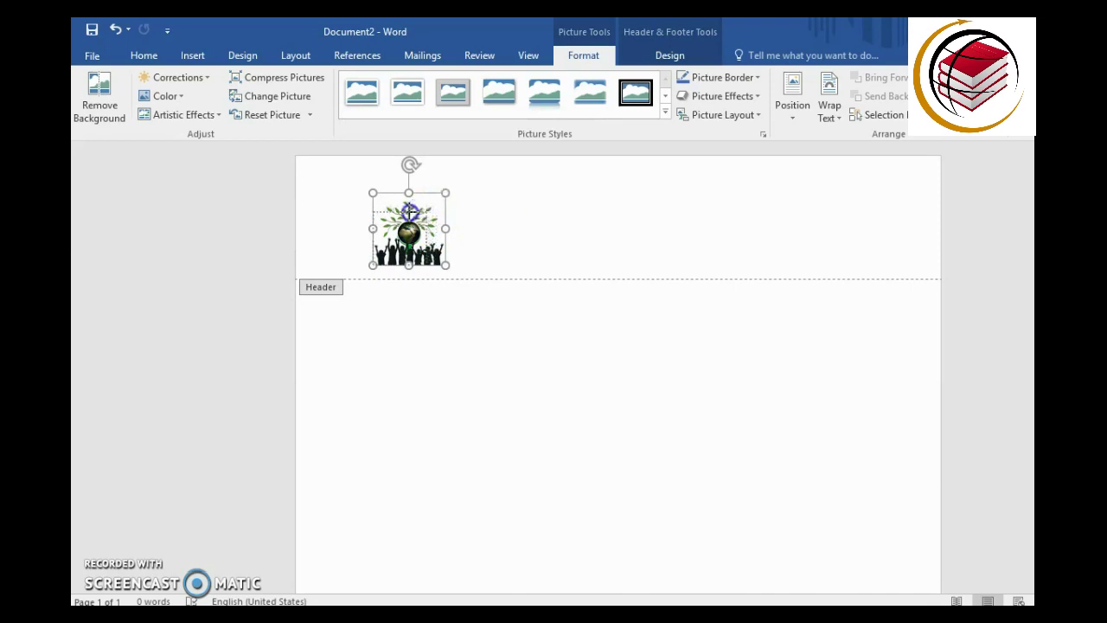
{"action": "left_click_drag", "start_coordinate": [406, 213], "coordinate": [353, 216]}
{"action": "left_click", "coordinate": [311, 214]}
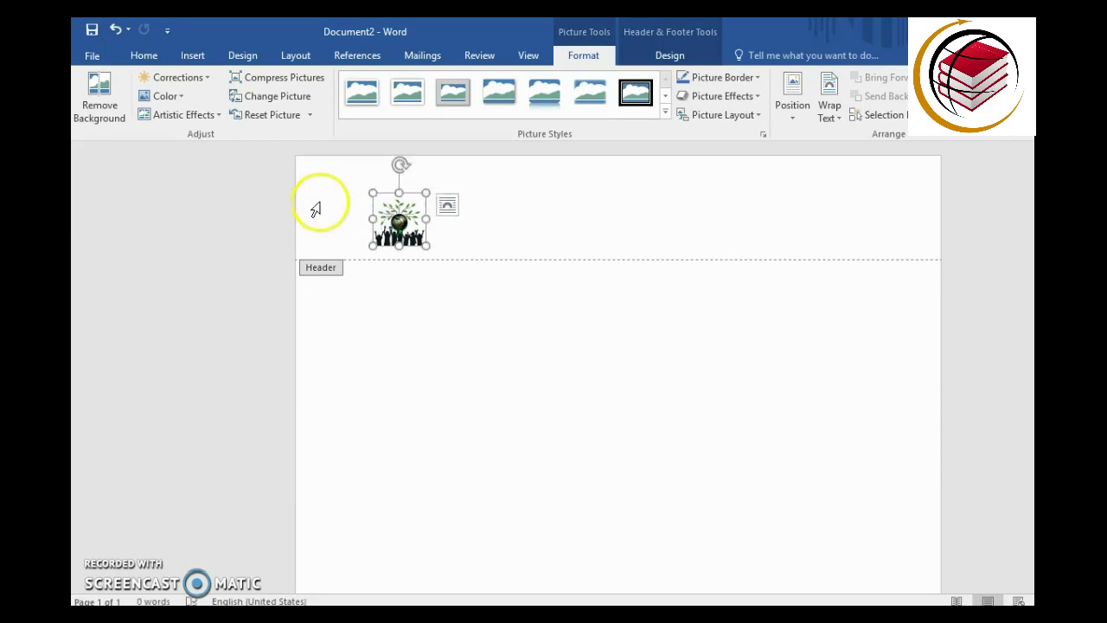
{"action": "left_click", "coordinate": [417, 227]}
{"action": "left_click_drag", "start_coordinate": [417, 227], "coordinate": [372, 226]}
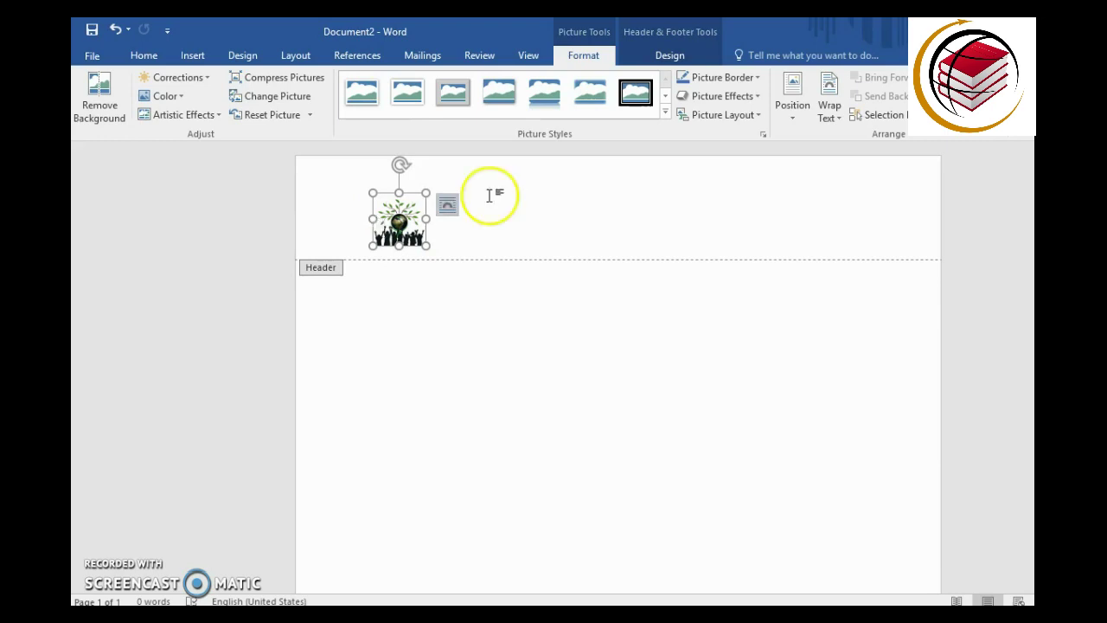
Add an empty Simple Text Box to the header and drag the logo into it.
{"action": "left_click", "coordinate": [193, 55]}
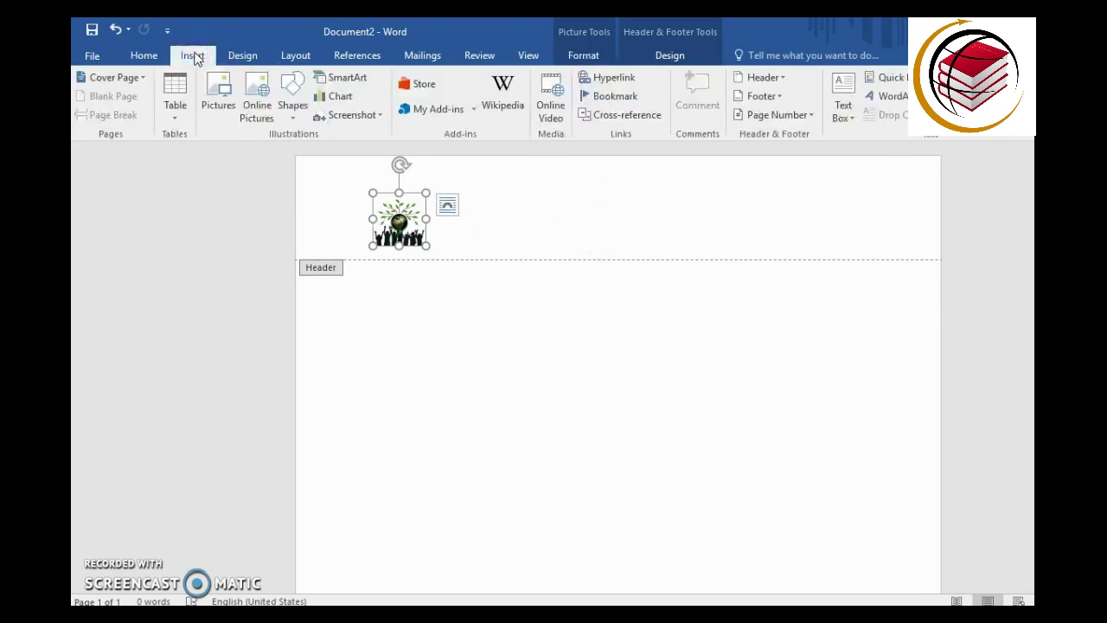
{"action": "left_click", "coordinate": [841, 88]}
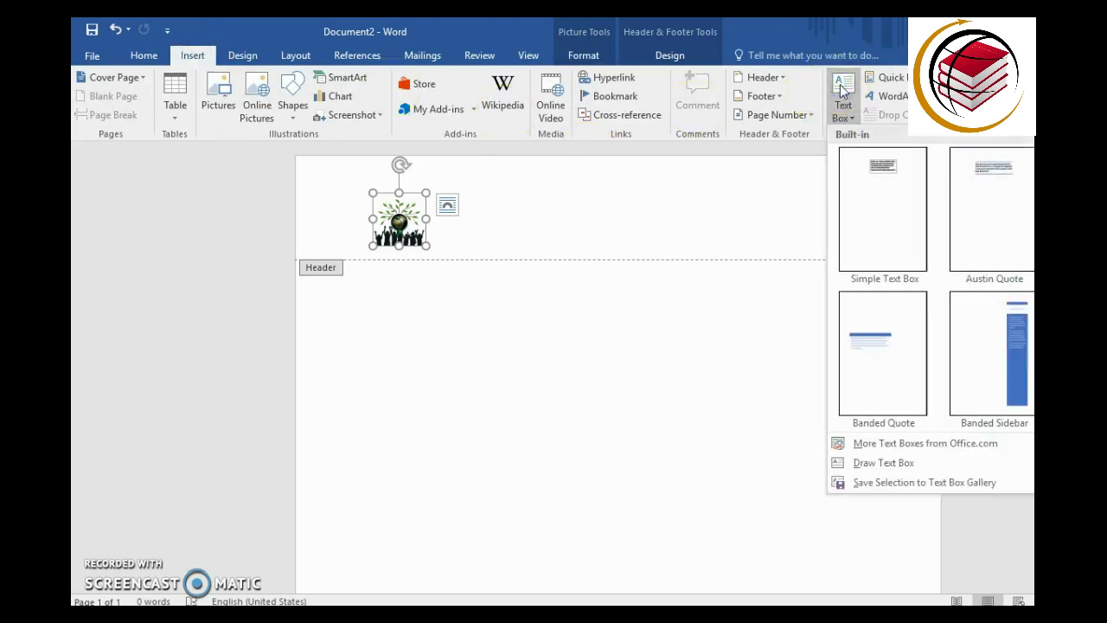
{"action": "left_click", "coordinate": [894, 179]}
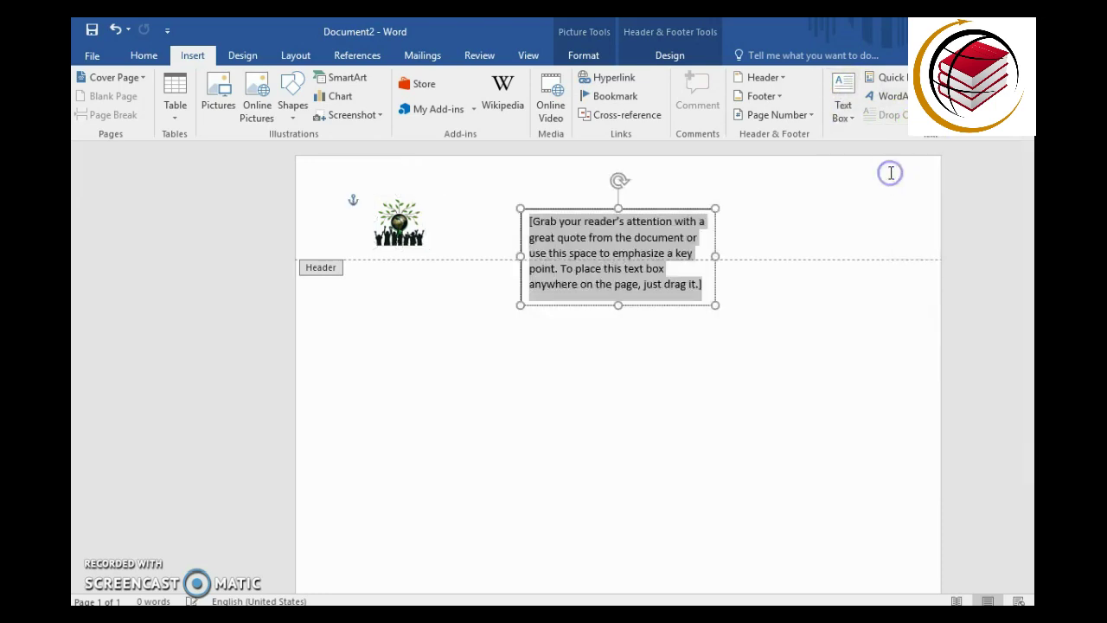
{"action": "key", "text": "Delete"}
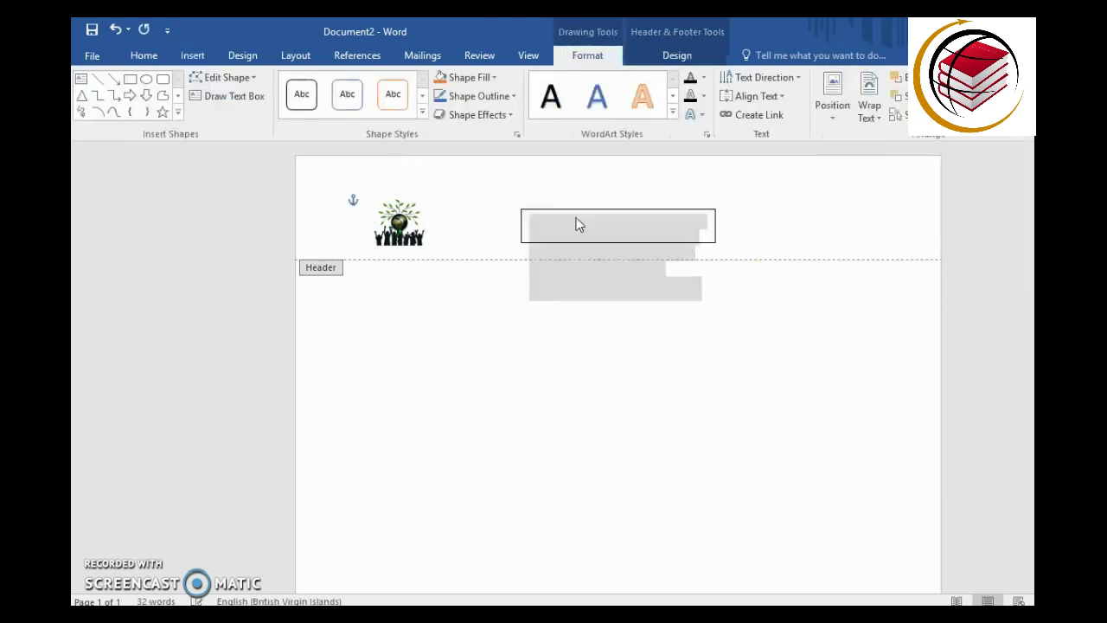
{"action": "left_click", "coordinate": [399, 223]}
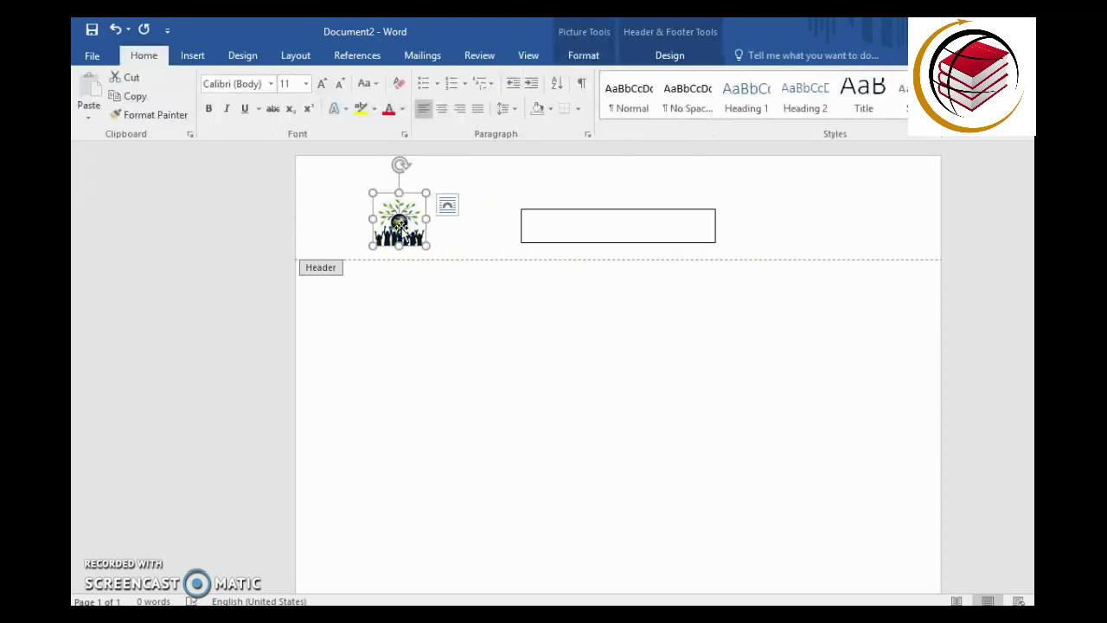
{"action": "left_click_drag", "start_coordinate": [398, 227], "coordinate": [532, 226]}
Move the logo's text box to the header's top-left and narrow it to fit the logo.
{"action": "left_click", "coordinate": [609, 227]}
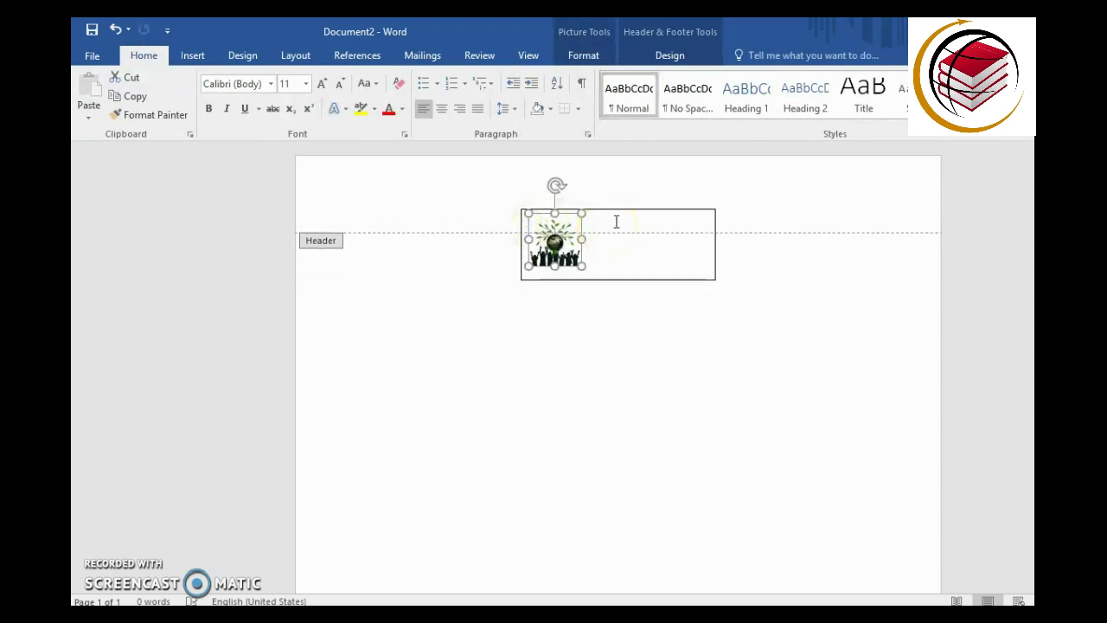
{"action": "left_click", "coordinate": [624, 208]}
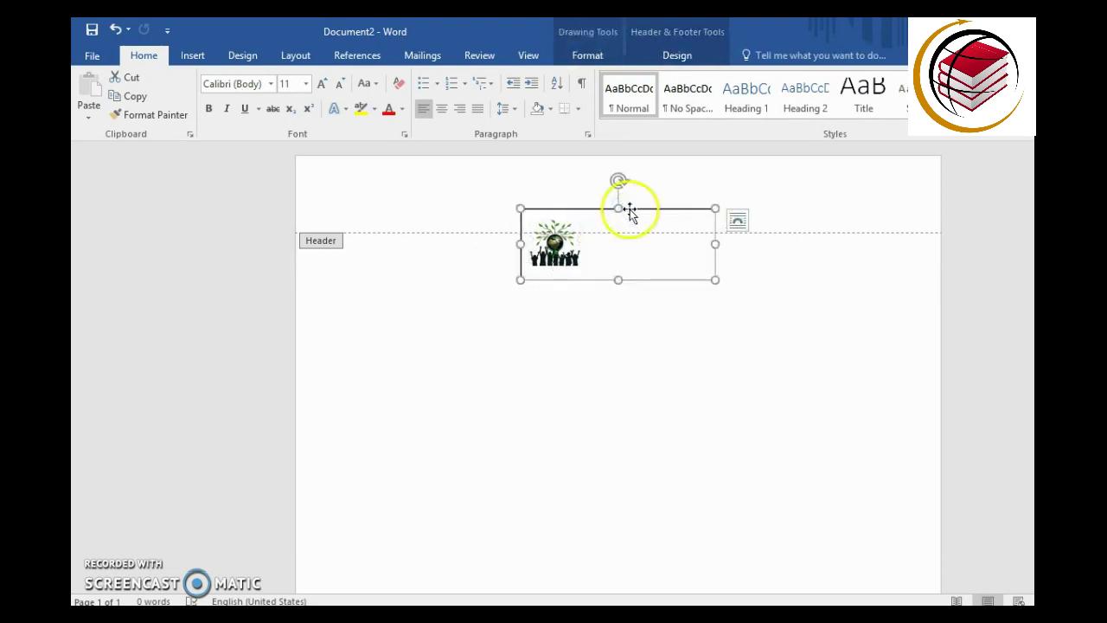
{"action": "left_click_drag", "start_coordinate": [631, 211], "coordinate": [423, 164]}
{"action": "left_click_drag", "start_coordinate": [509, 197], "coordinate": [399, 189]}
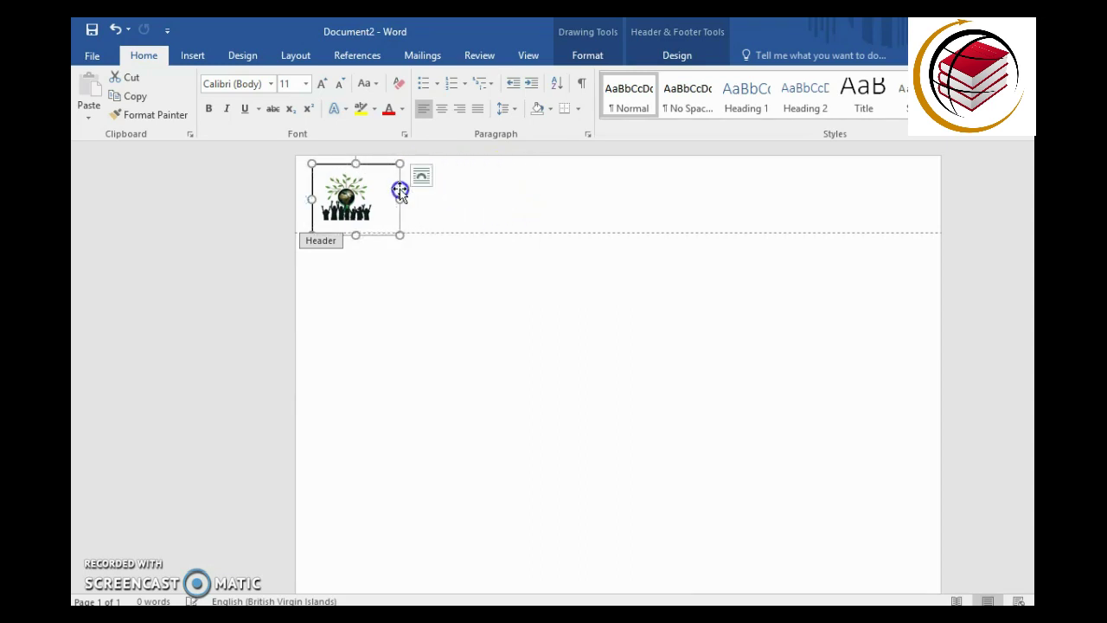
{"action": "left_click", "coordinate": [488, 213]}
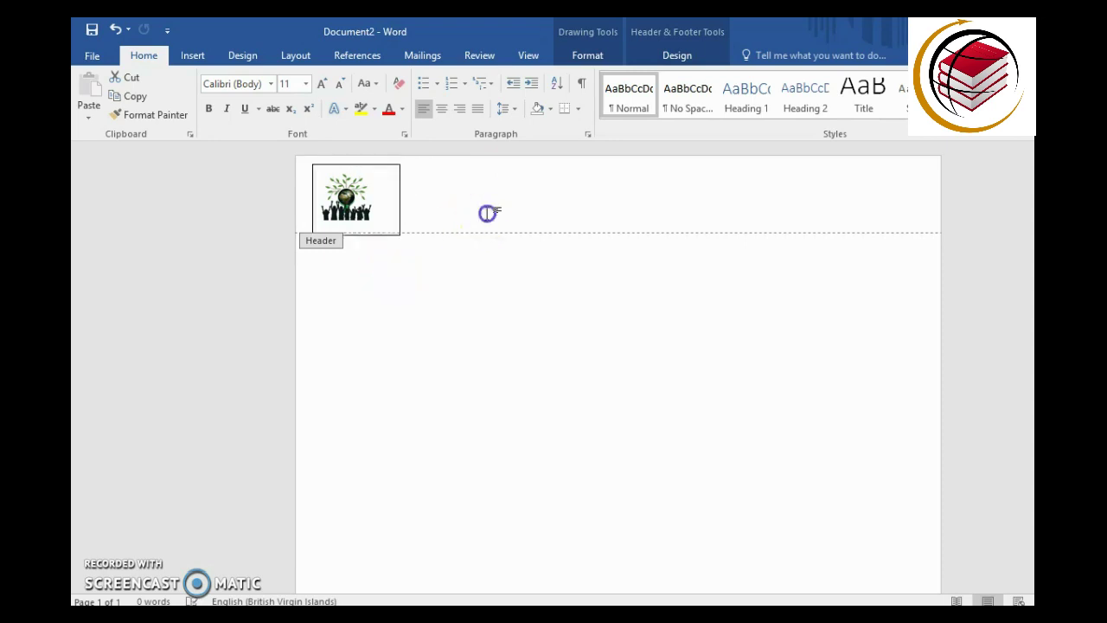
{"action": "left_click", "coordinate": [399, 179]}
Set the logo text box's outline to No line, then deselect it.
{"action": "right_click", "coordinate": [399, 179]}
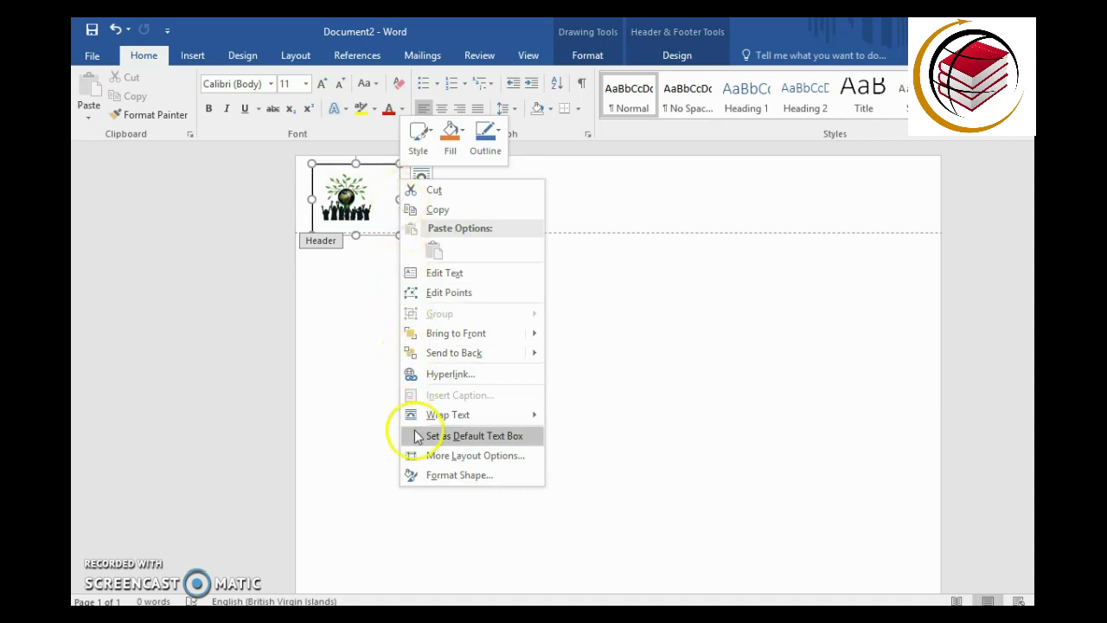
{"action": "left_click", "coordinate": [423, 475]}
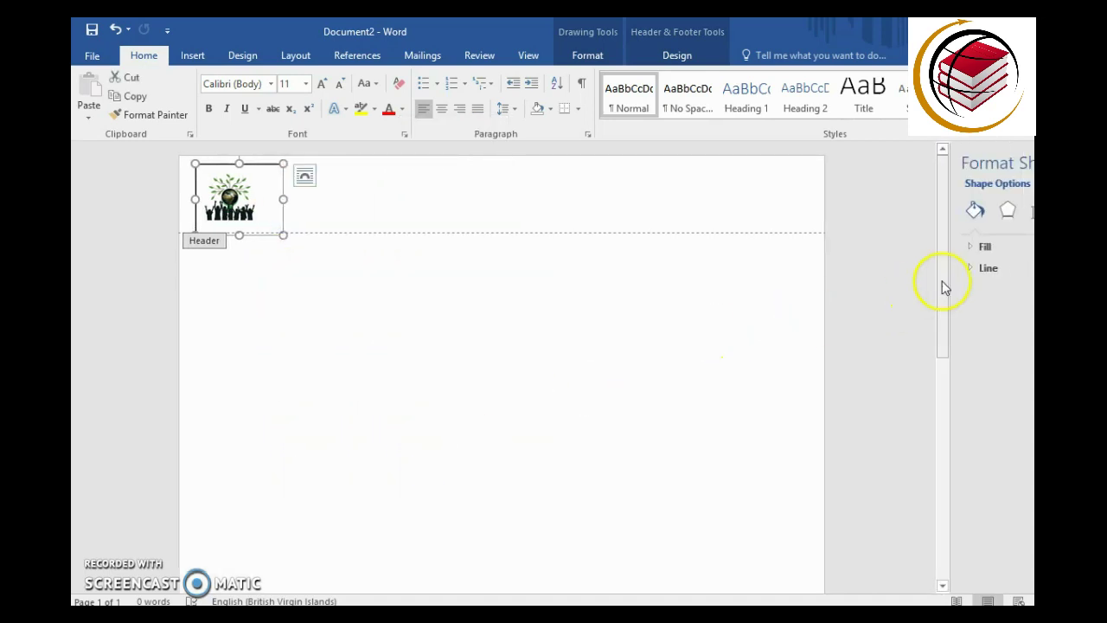
{"action": "left_click", "coordinate": [975, 269]}
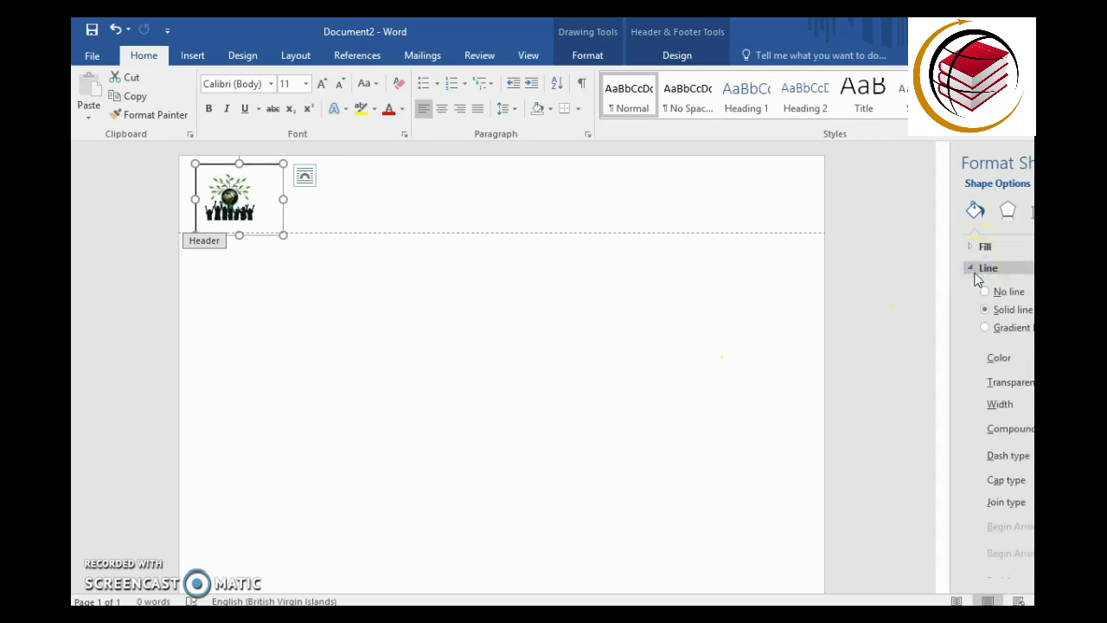
{"action": "left_click", "coordinate": [985, 292]}
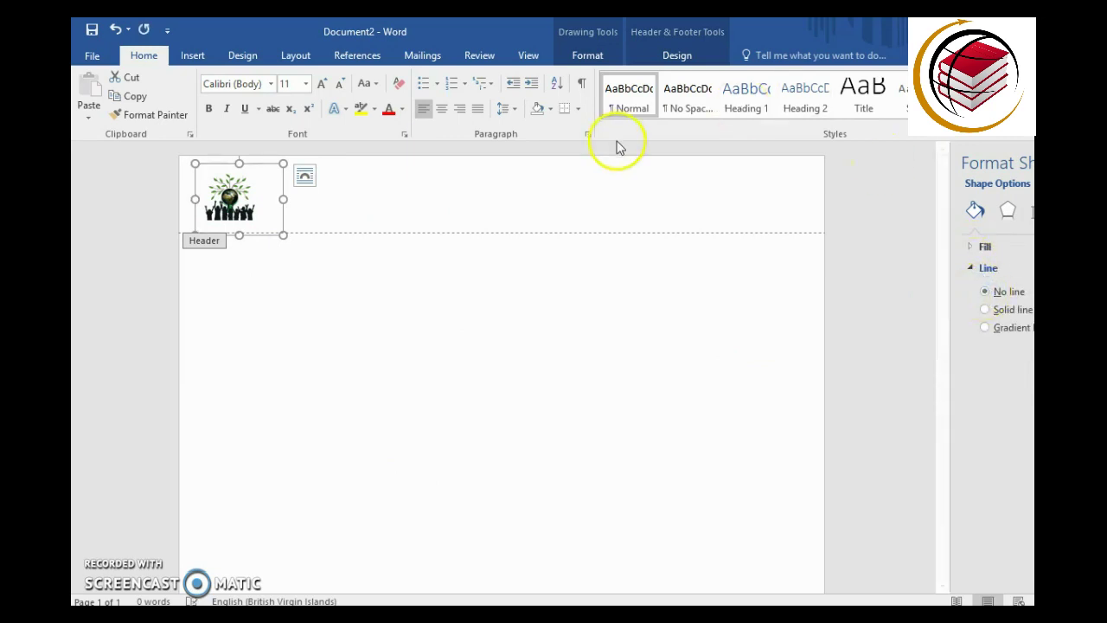
{"action": "left_click", "coordinate": [438, 186]}
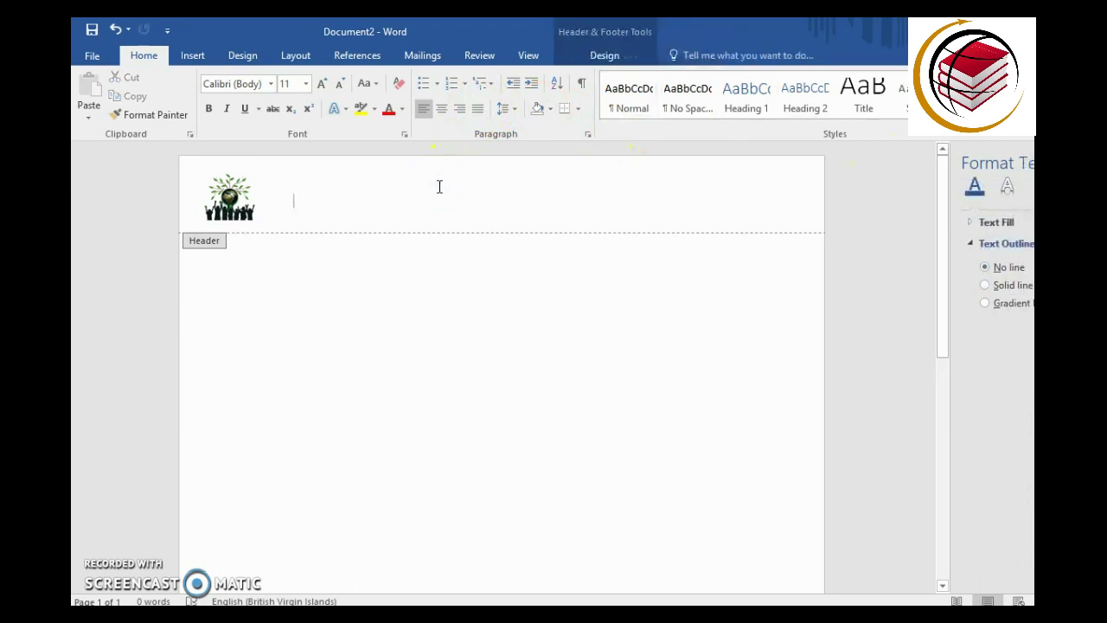
{"action": "left_click", "coordinate": [236, 192]}
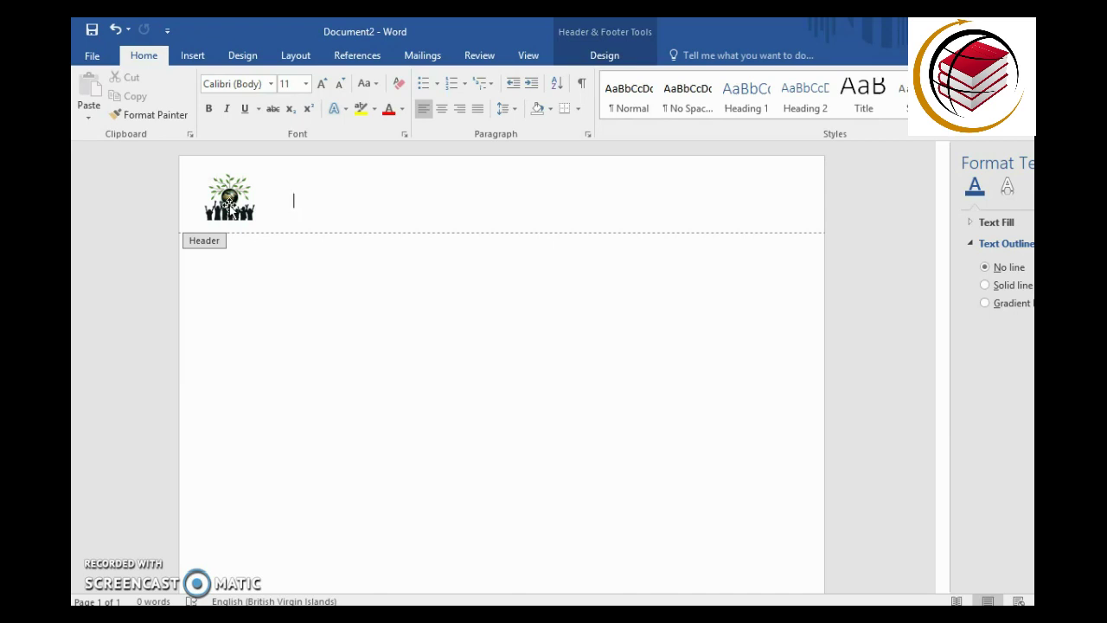
Insert a second Simple Text Box in the header and delete its placeholder text.
{"action": "left_click", "coordinate": [193, 57]}
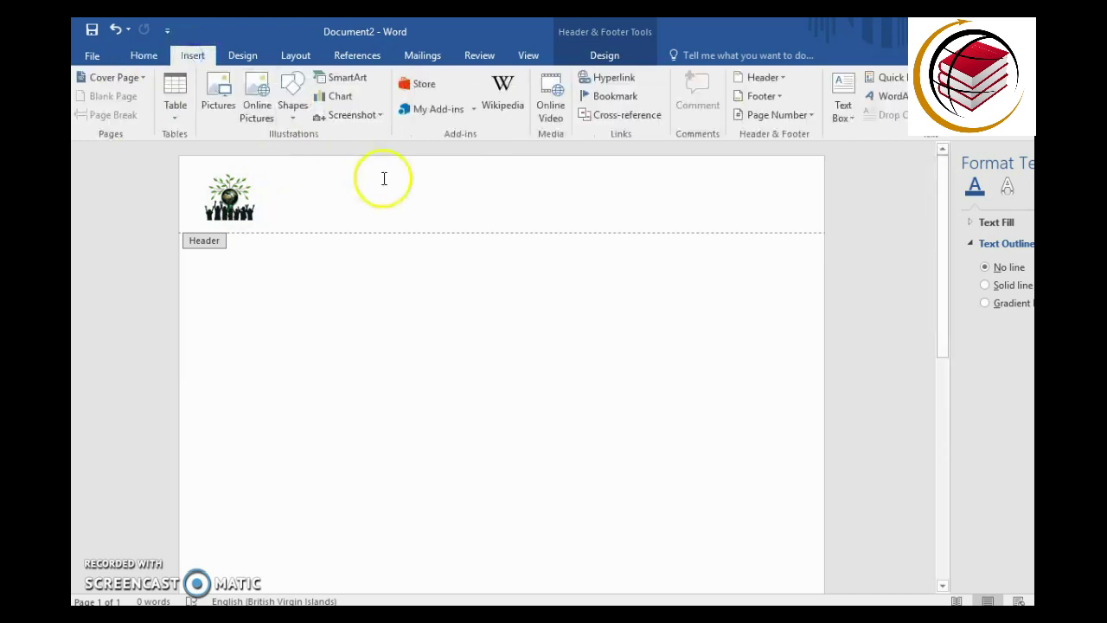
{"action": "left_click", "coordinate": [839, 87]}
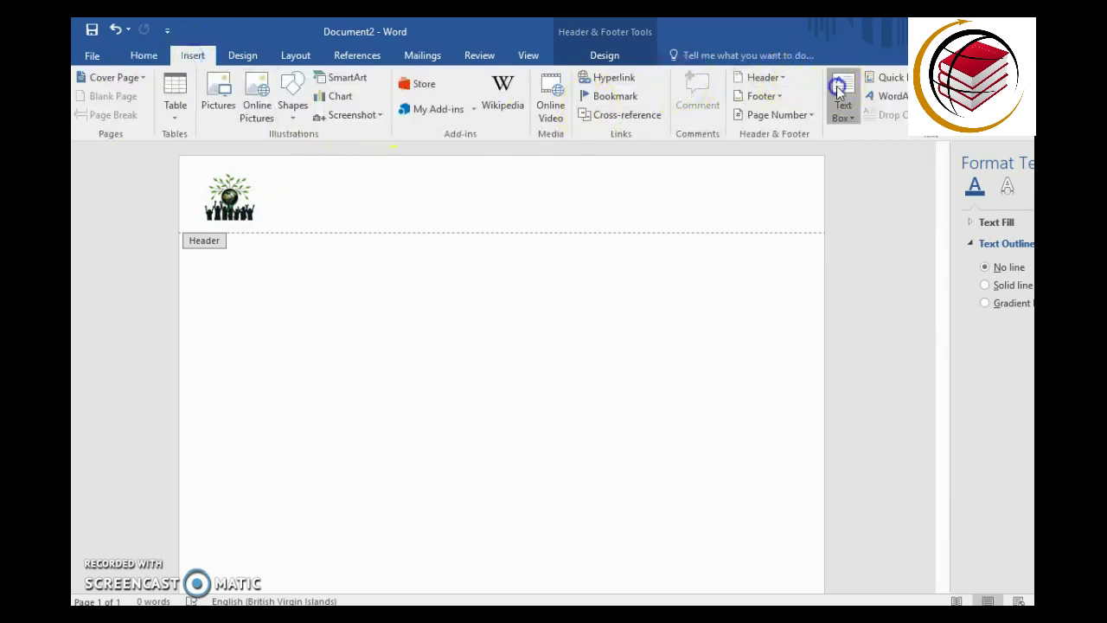
{"action": "left_click", "coordinate": [879, 197]}
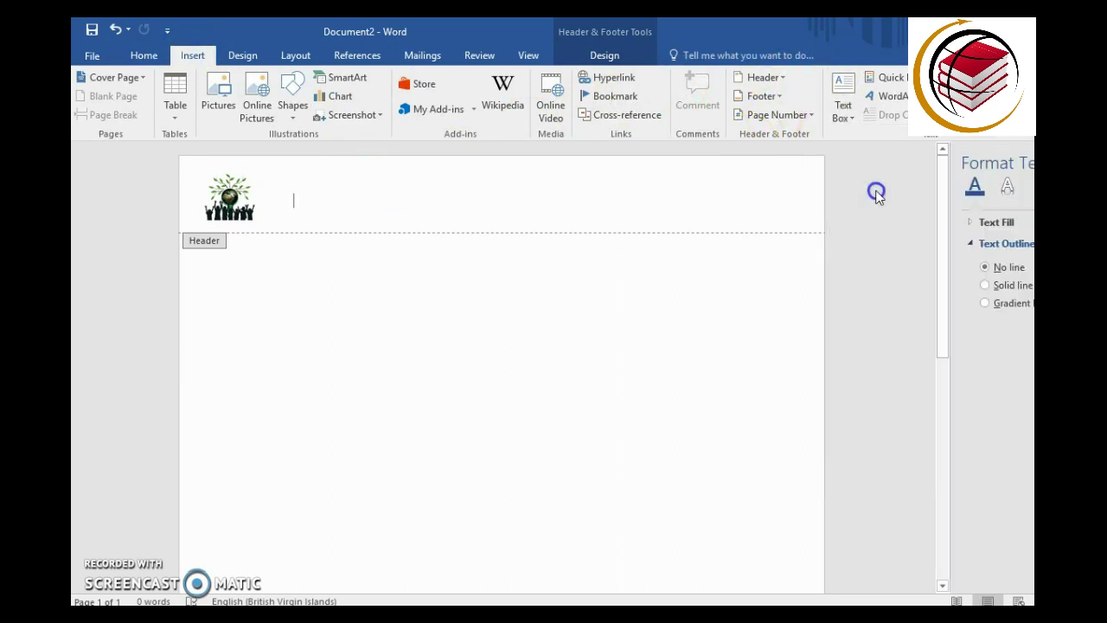
{"action": "left_click", "coordinate": [470, 241]}
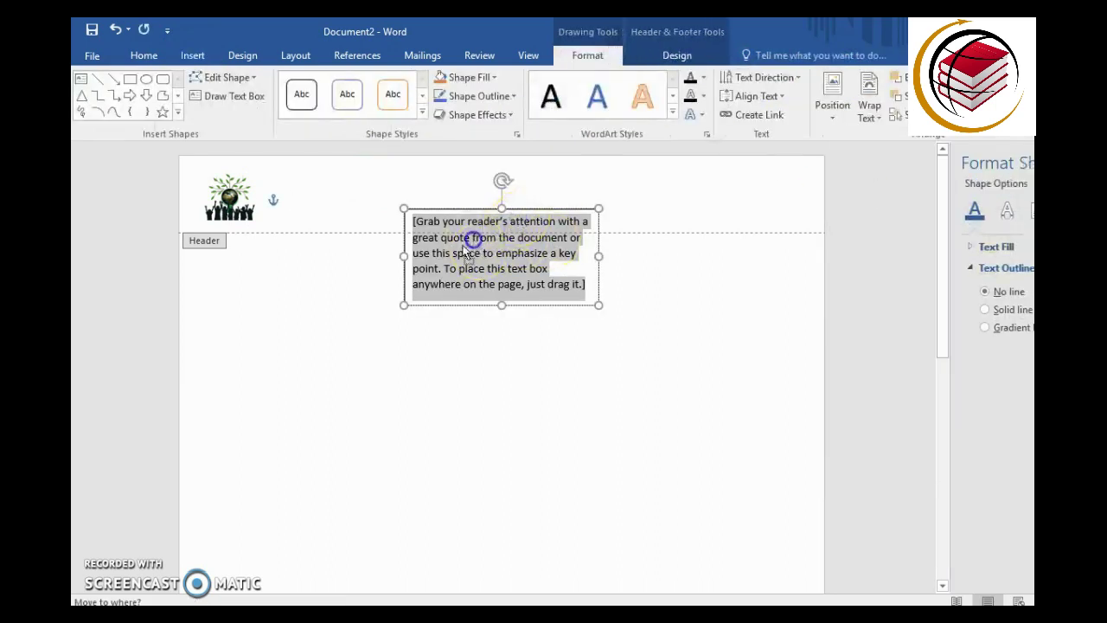
{"action": "key", "text": "Delete"}
{"action": "left_click", "coordinate": [465, 227]}
Move the new text box beside the logo and widen it to the right.
{"action": "left_click", "coordinate": [472, 212]}
{"action": "left_click_drag", "start_coordinate": [471, 209], "coordinate": [361, 176]}
{"action": "left_click", "coordinate": [545, 198]}
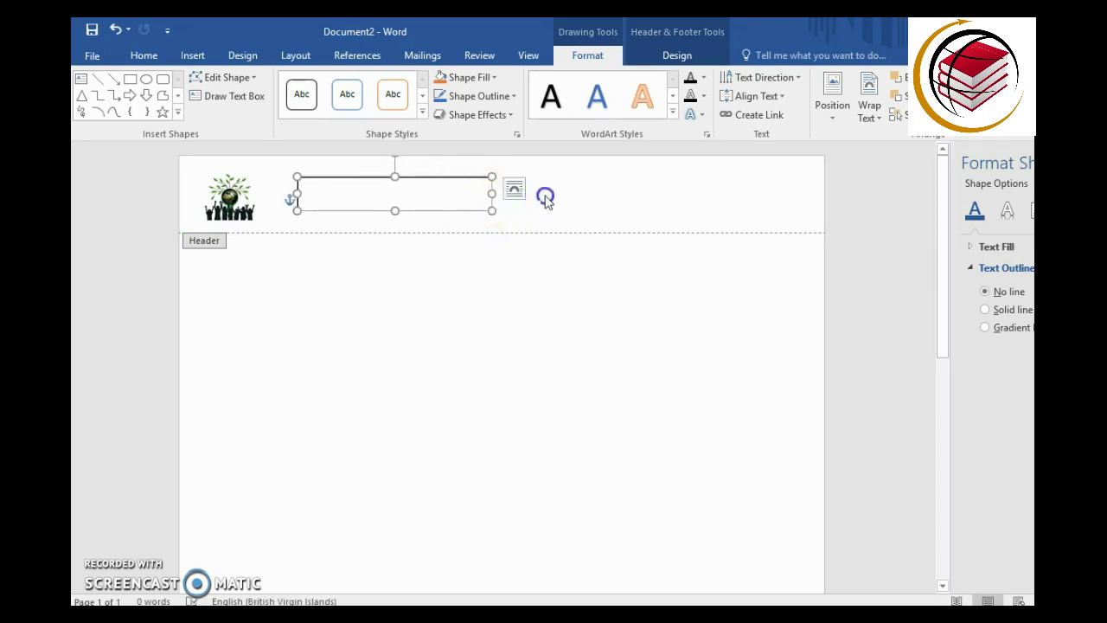
{"action": "left_click_drag", "start_coordinate": [492, 198], "coordinate": [663, 200]}
{"action": "left_click", "coordinate": [490, 190]}
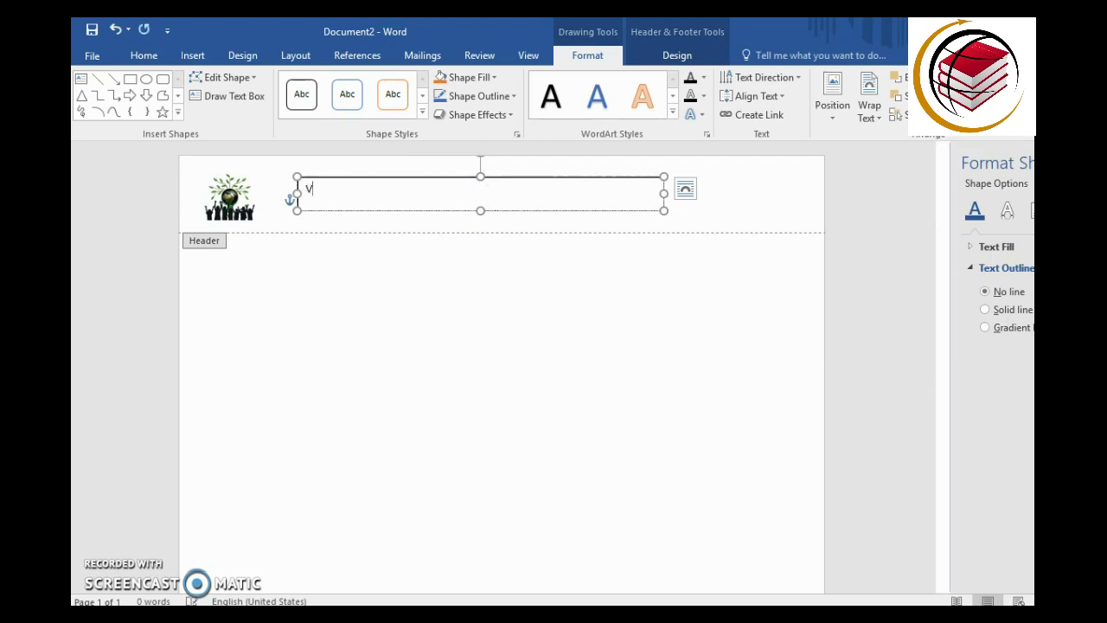
Type the title 'VI World Orgnization' in the text box and select it.
{"action": "type", "text": "VI Org"}
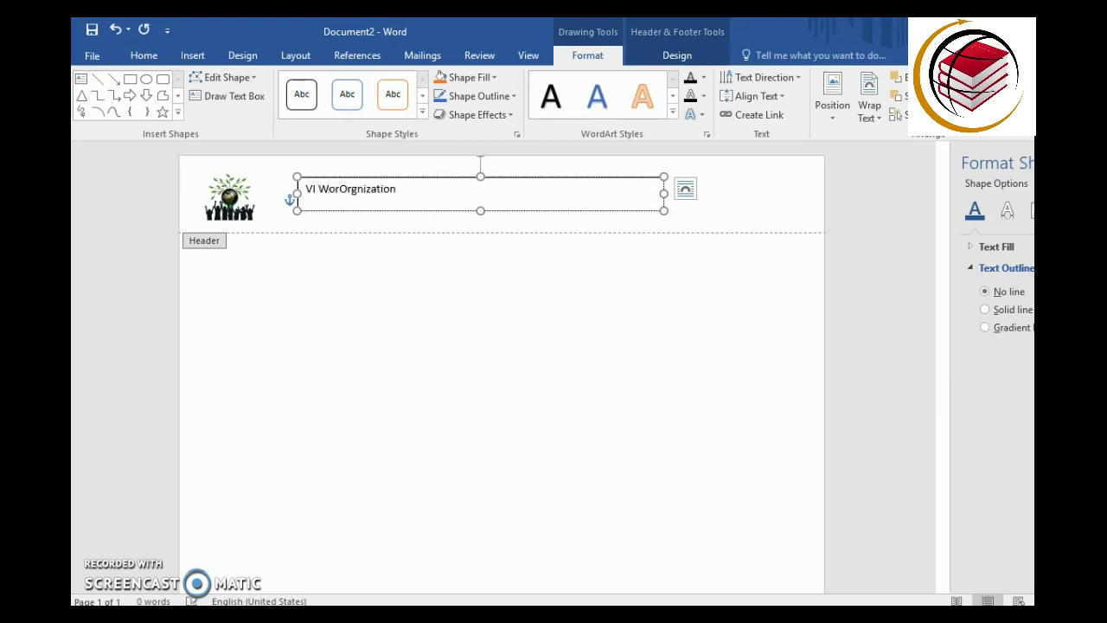
{"action": "left_click", "coordinate": [310, 190]}
{"action": "left_click_drag", "start_coordinate": [309, 190], "coordinate": [393, 195]}
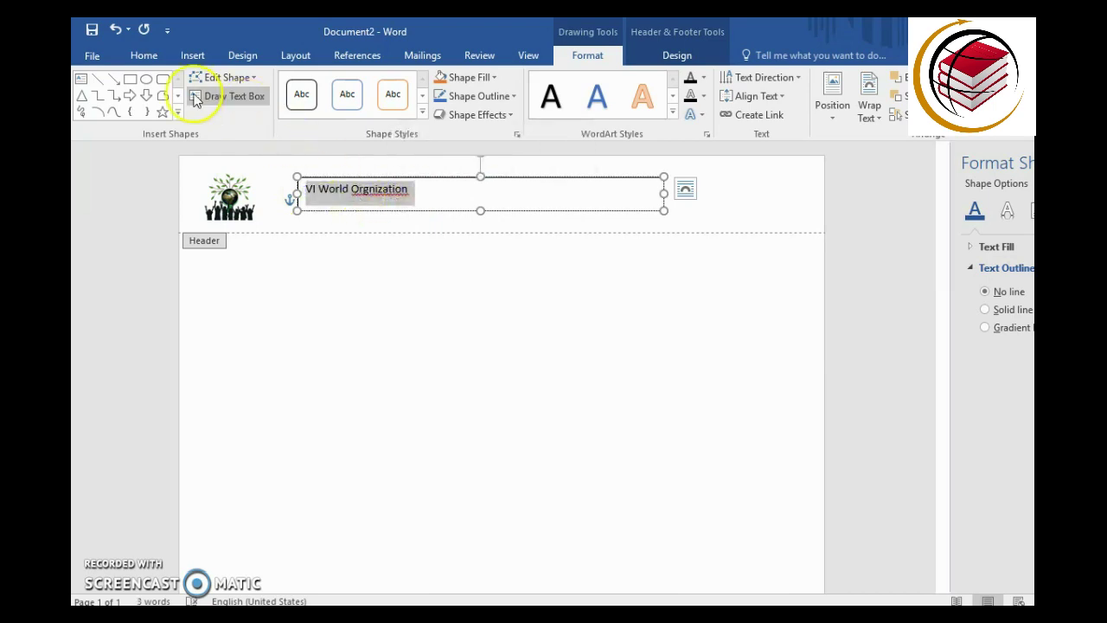
Format the title as Arial Black, size 24, centred, then select 'Orgnization'.
{"action": "left_click", "coordinate": [145, 55]}
{"action": "left_click", "coordinate": [264, 83]}
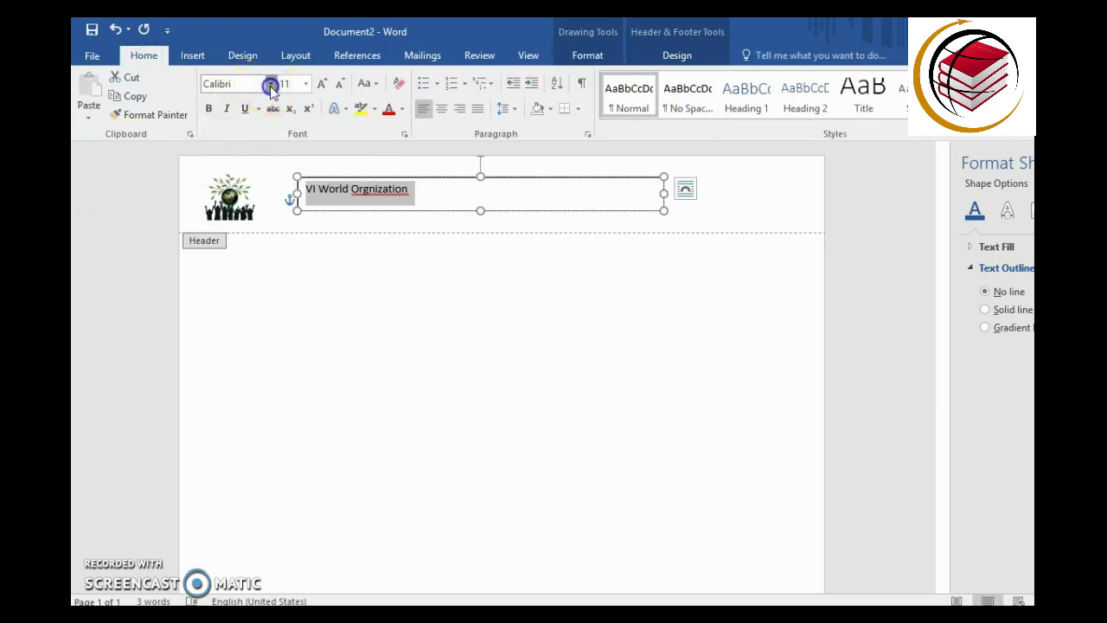
{"action": "left_click", "coordinate": [271, 83]}
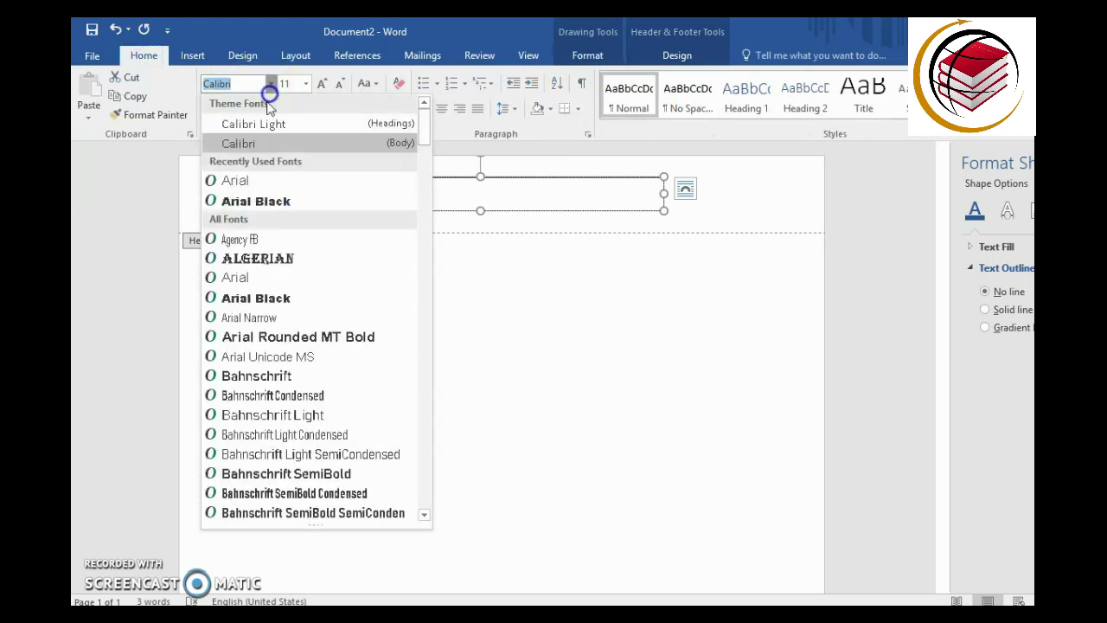
{"action": "left_click", "coordinate": [260, 200]}
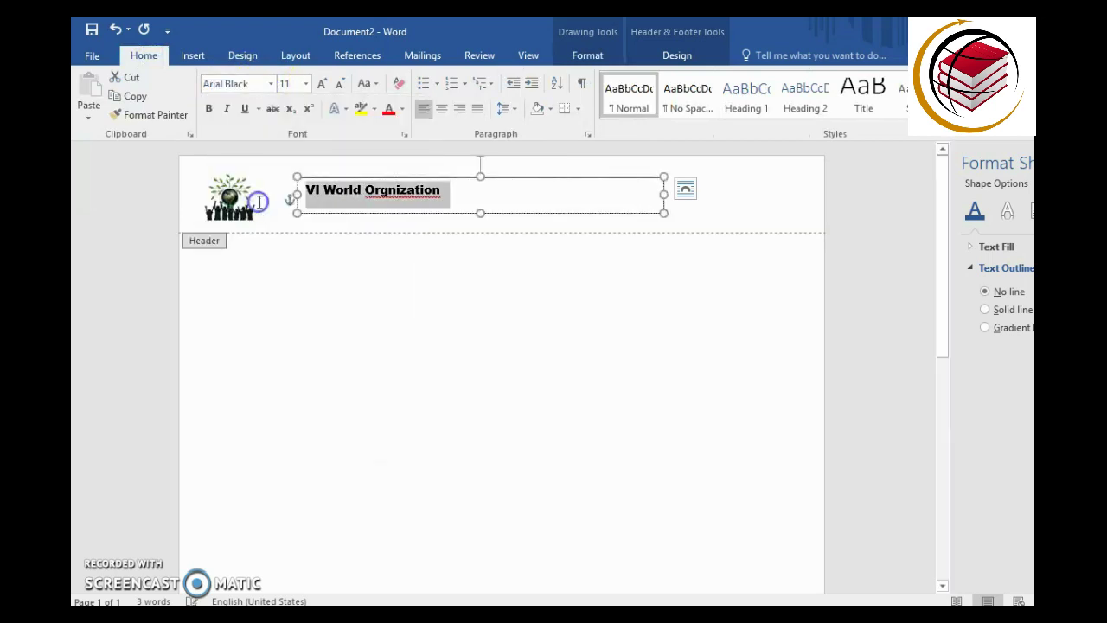
{"action": "left_click", "coordinate": [306, 84]}
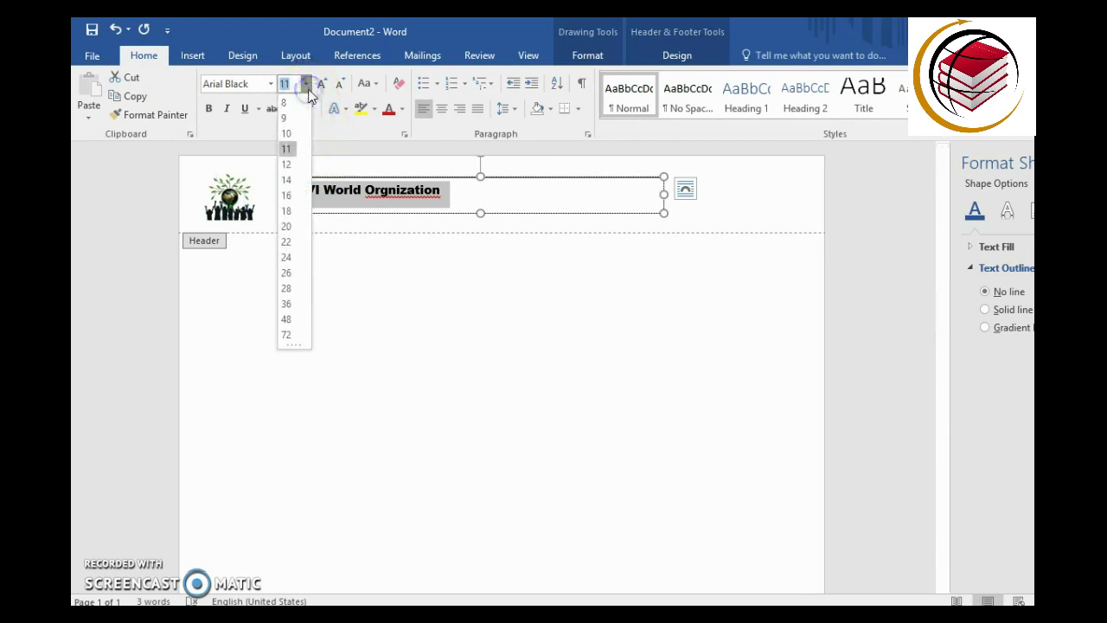
{"action": "left_click", "coordinate": [287, 257]}
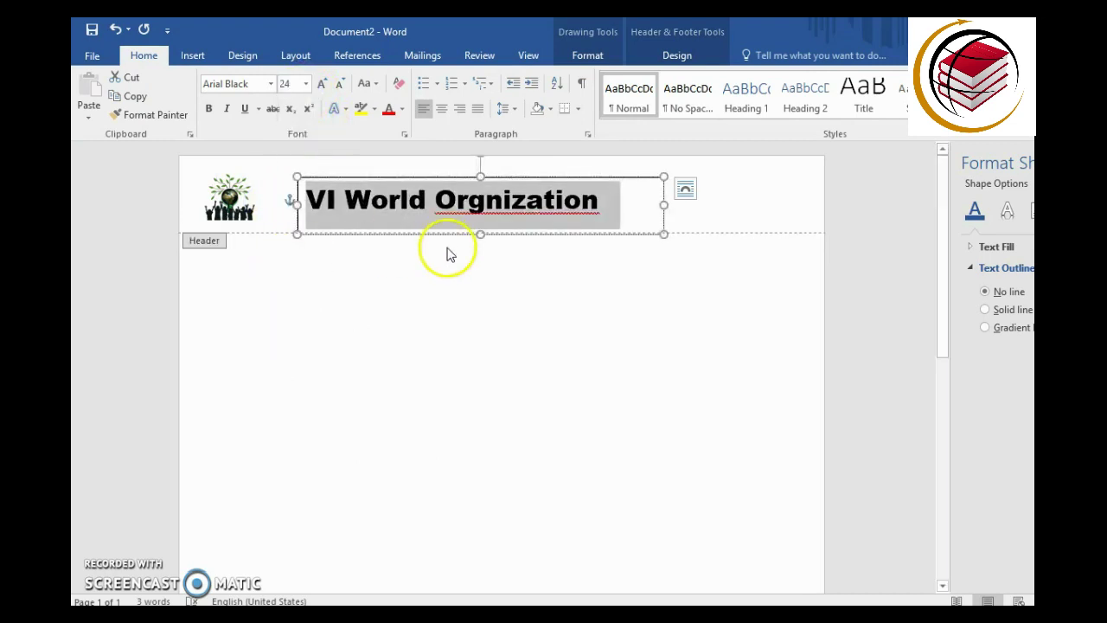
{"action": "left_click", "coordinate": [441, 110]}
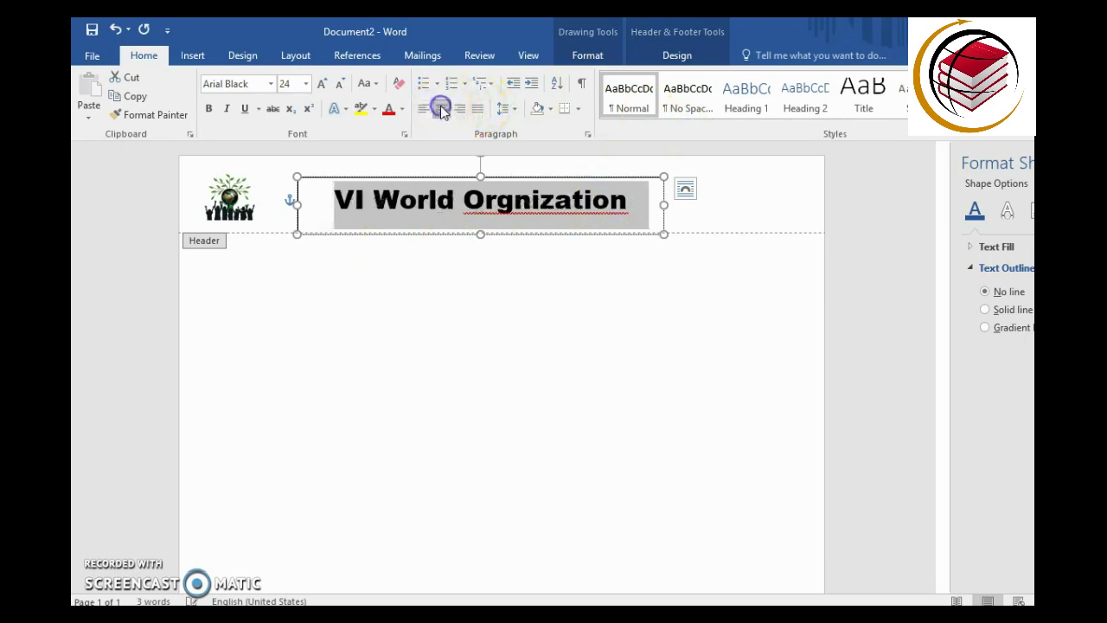
{"action": "left_click", "coordinate": [498, 202]}
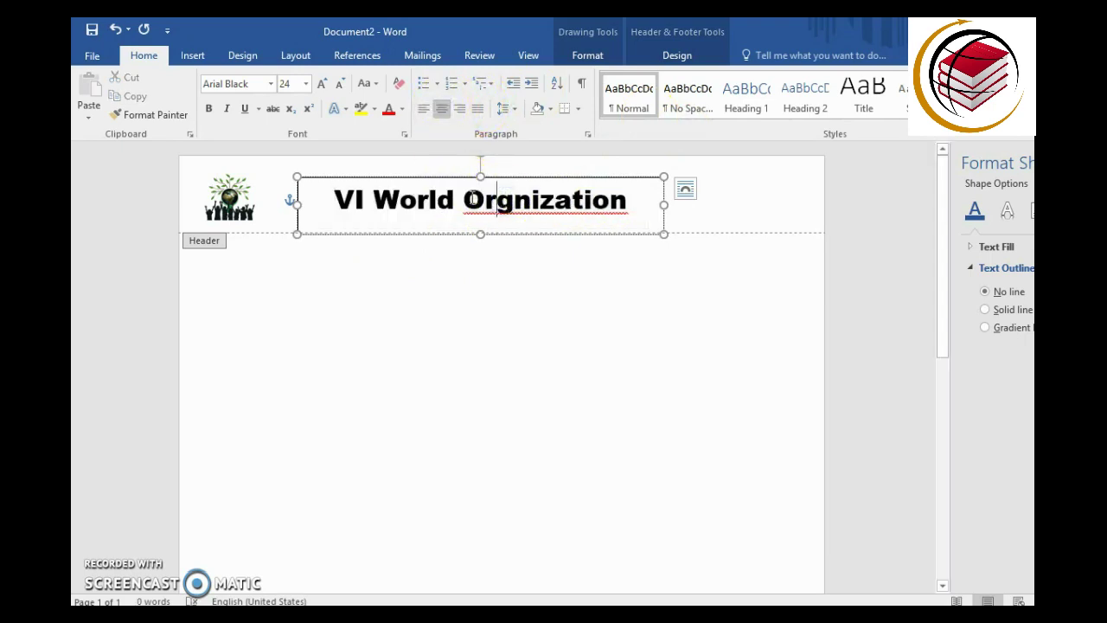
{"action": "left_click_drag", "start_coordinate": [497, 201], "coordinate": [628, 210]}
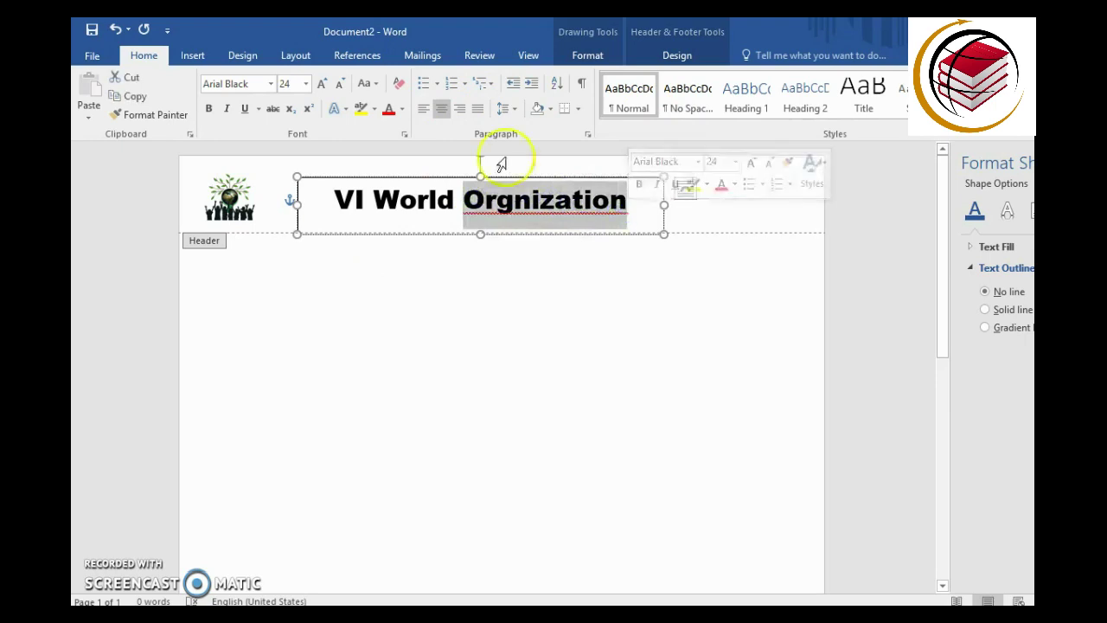
Correct 'Orgnization' to 'Organization' and widen the title text box on both sides.
{"action": "right_click", "coordinate": [520, 207]}
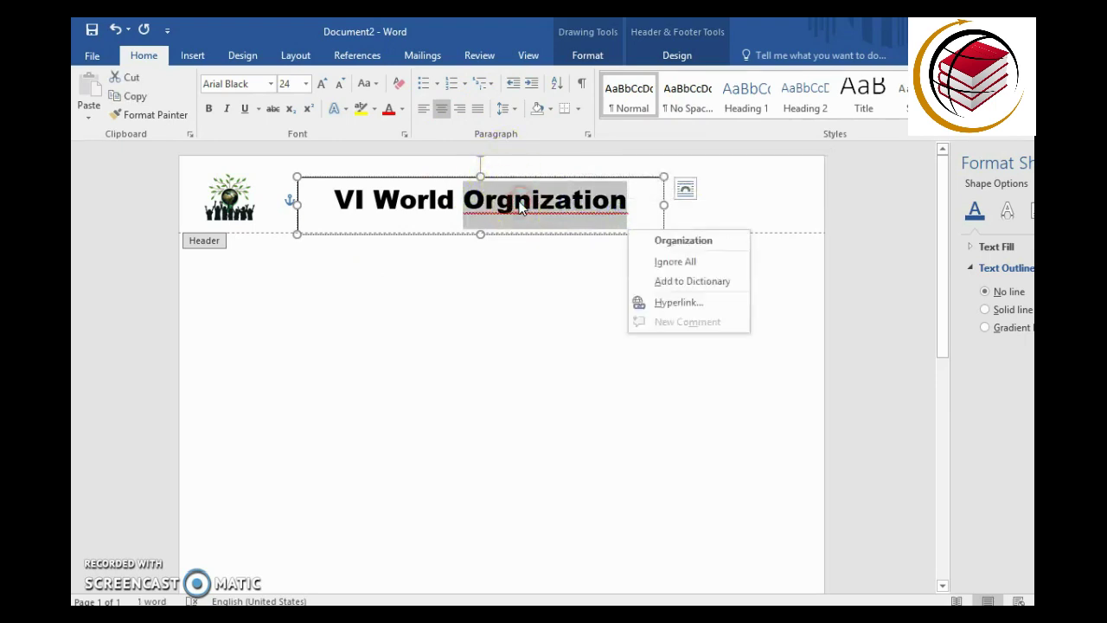
{"action": "left_click", "coordinate": [655, 250]}
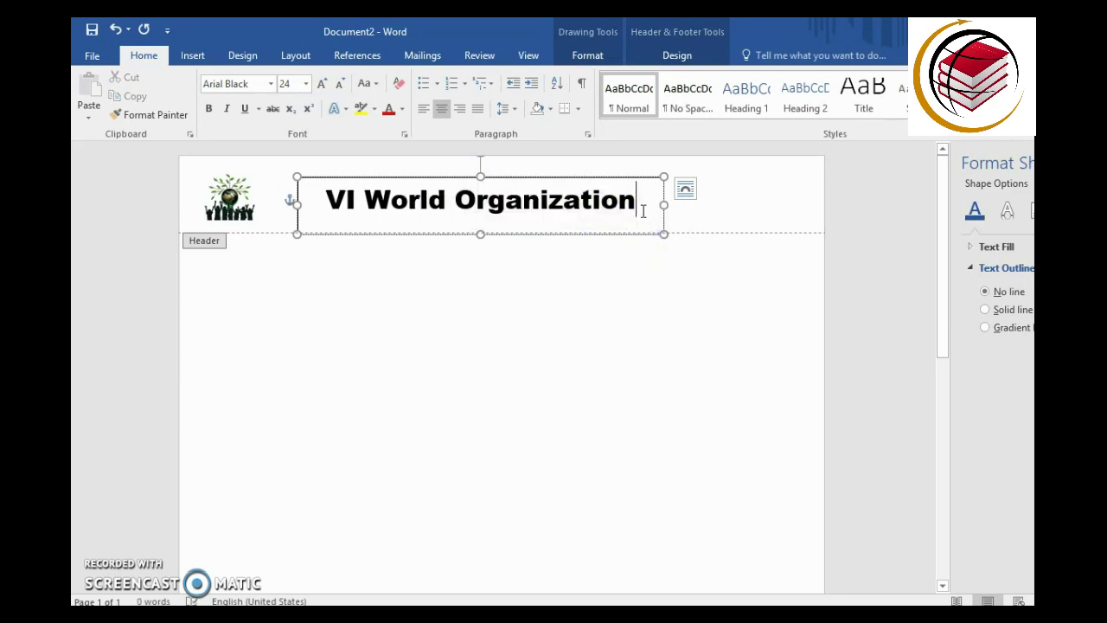
{"action": "left_click_drag", "start_coordinate": [663, 206], "coordinate": [788, 198]}
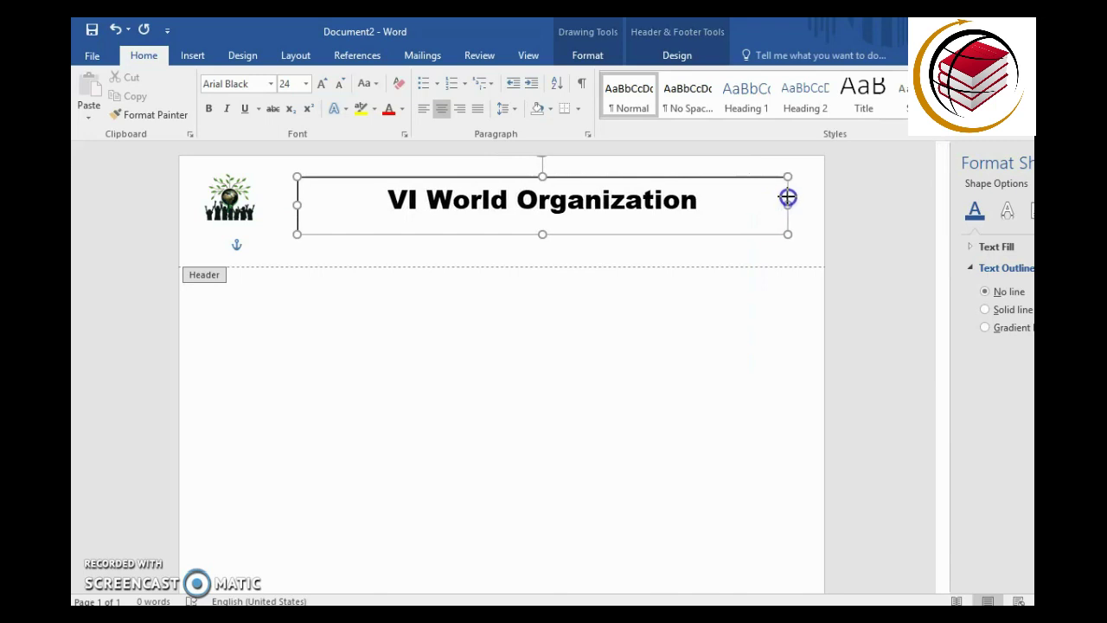
{"action": "left_click_drag", "start_coordinate": [298, 203], "coordinate": [288, 204]}
Try left and right alignment on the title, then centre it again.
{"action": "triple_click", "coordinate": [383, 198]}
{"action": "left_click", "coordinate": [378, 199]}
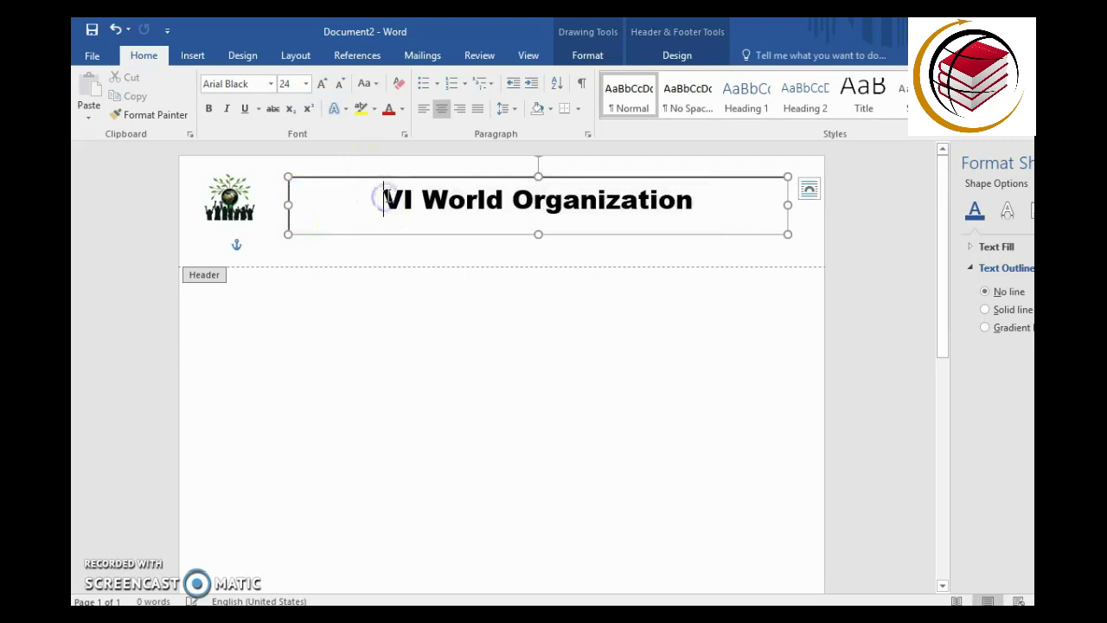
{"action": "left_click", "coordinate": [423, 110]}
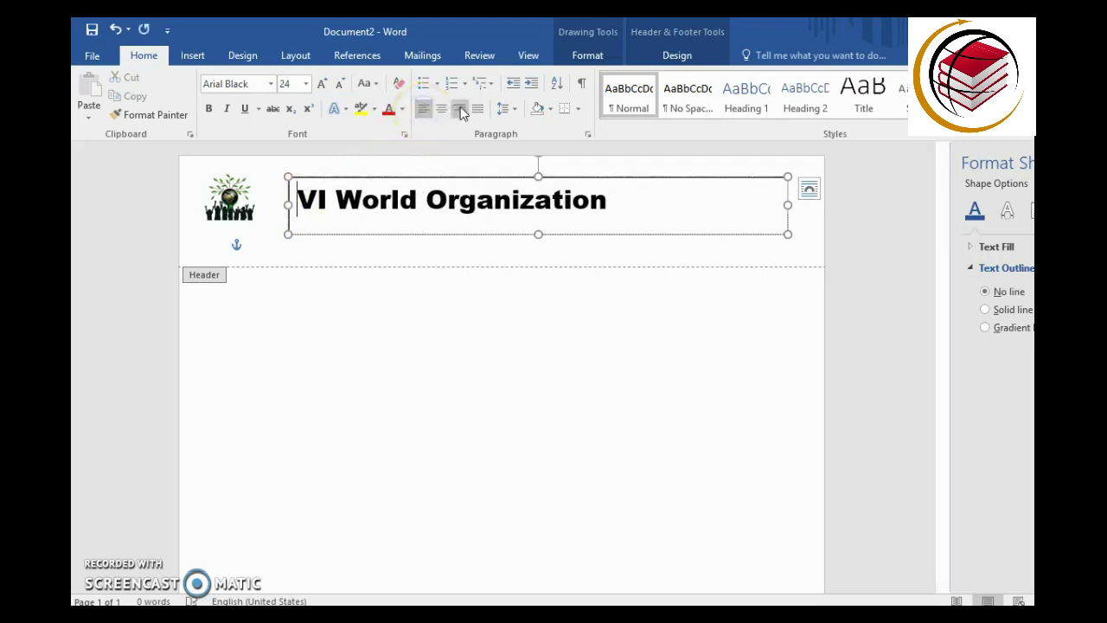
{"action": "left_click", "coordinate": [459, 109]}
{"action": "left_click", "coordinate": [441, 109]}
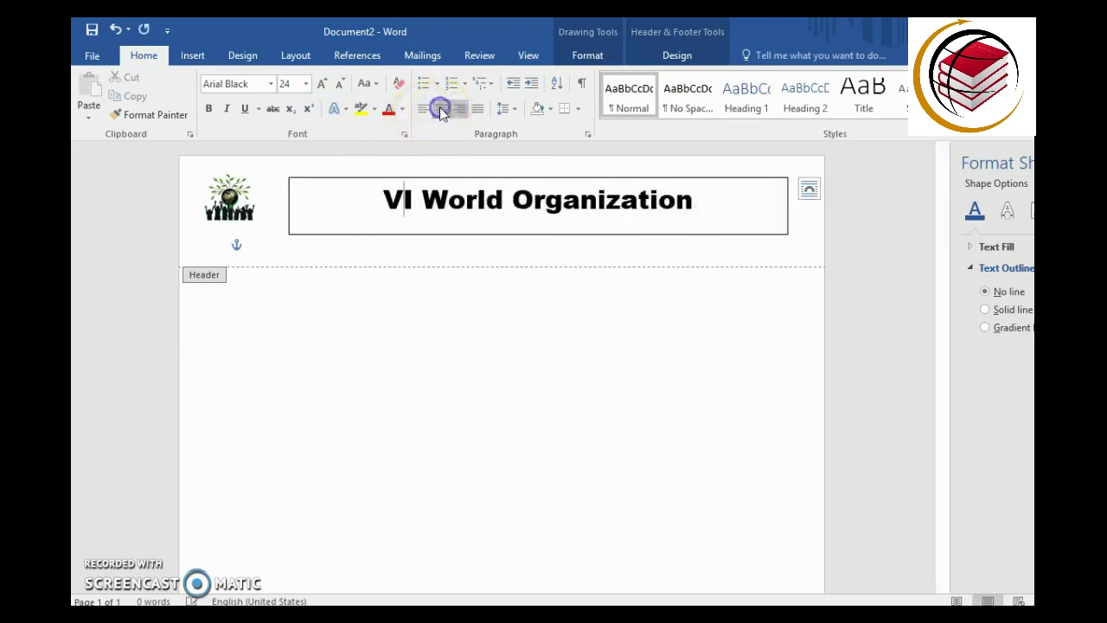
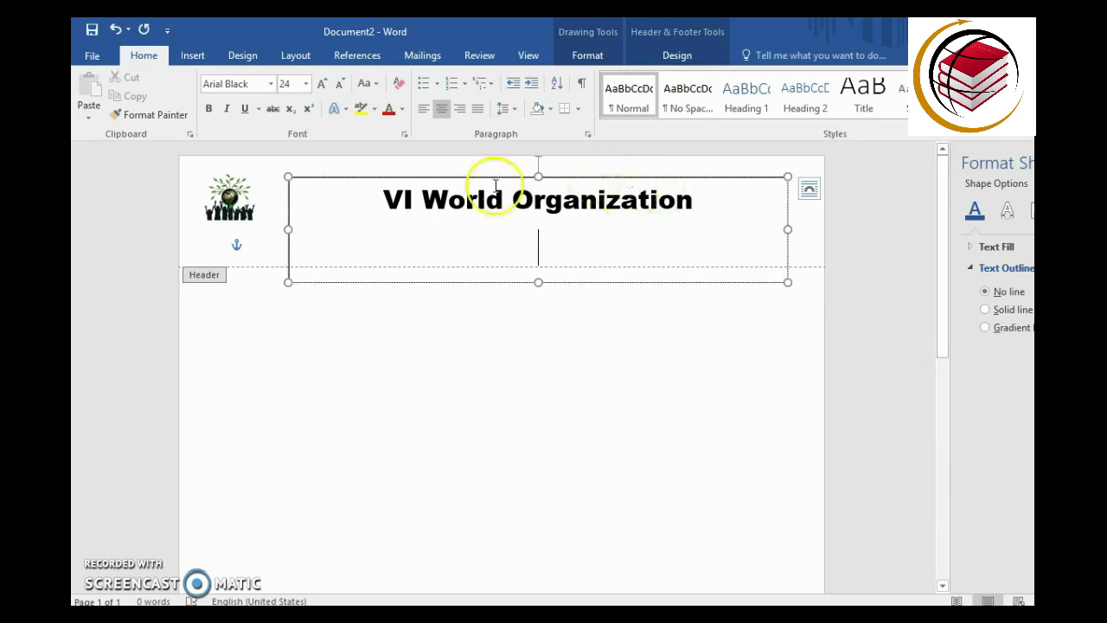
On the line under the title, switch to Arial 9 and type the organization's P.O. Box address and phone number.
{"action": "left_click", "coordinate": [271, 83]}
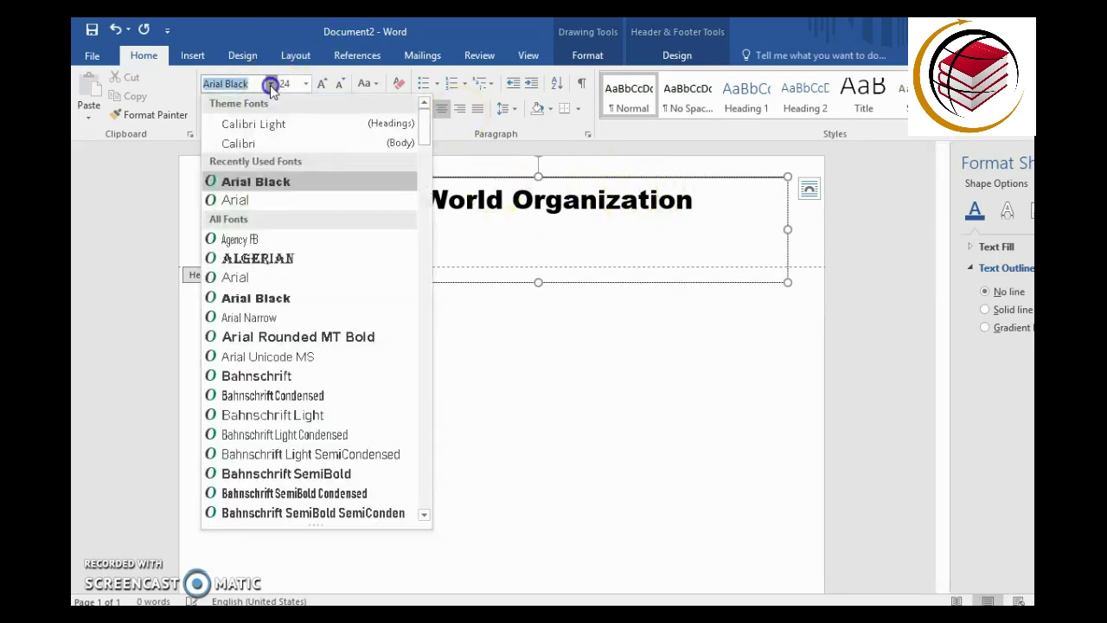
{"action": "left_click", "coordinate": [240, 201]}
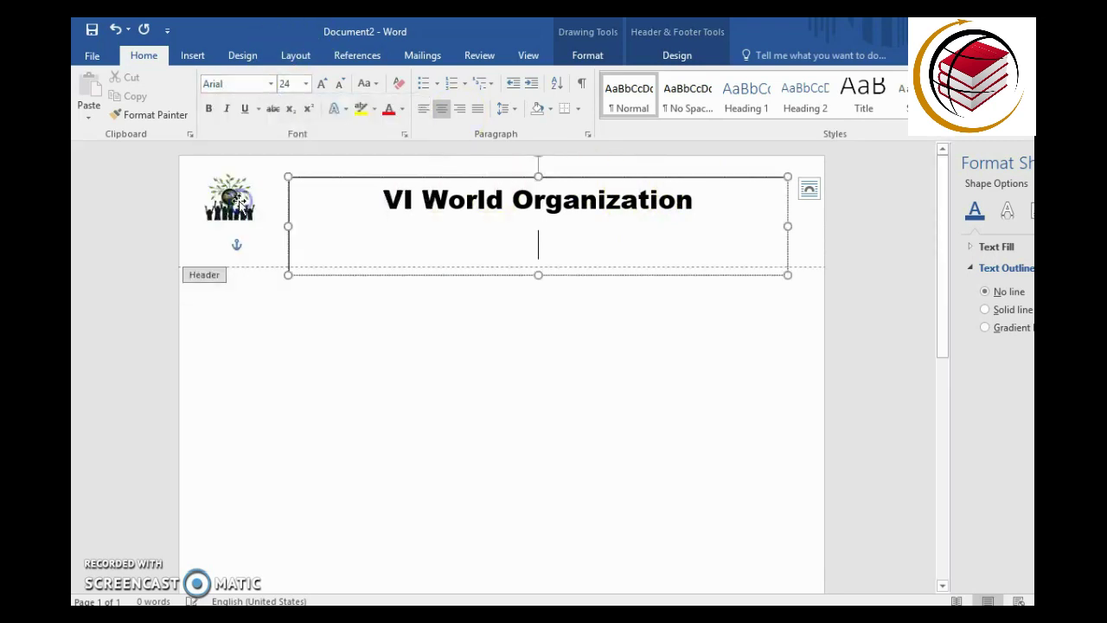
{"action": "left_click", "coordinate": [307, 84]}
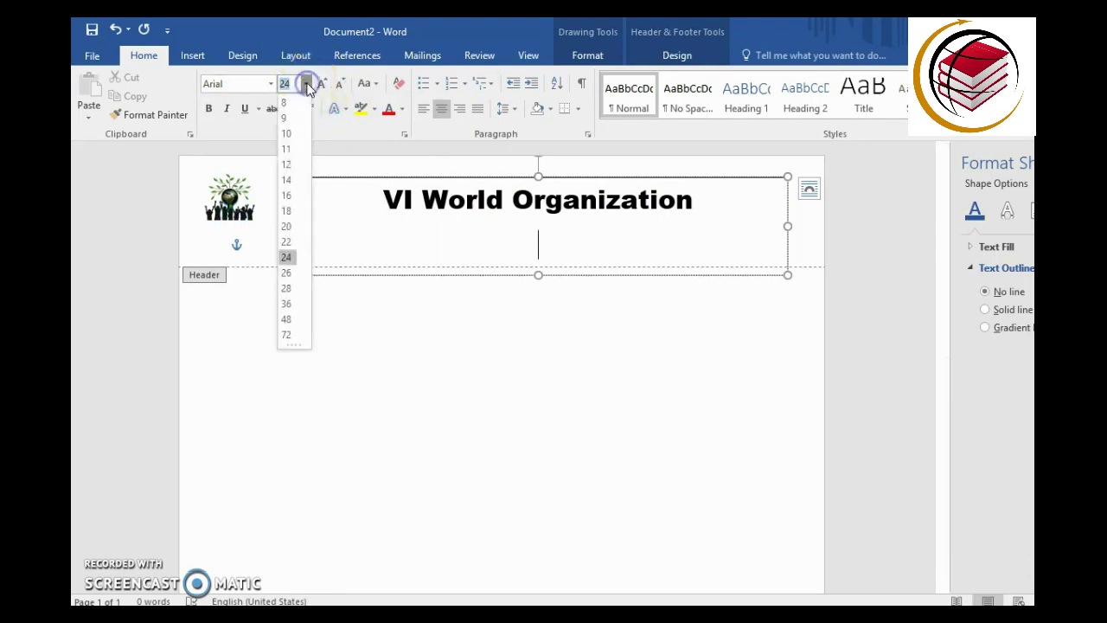
{"action": "left_click", "coordinate": [287, 118]}
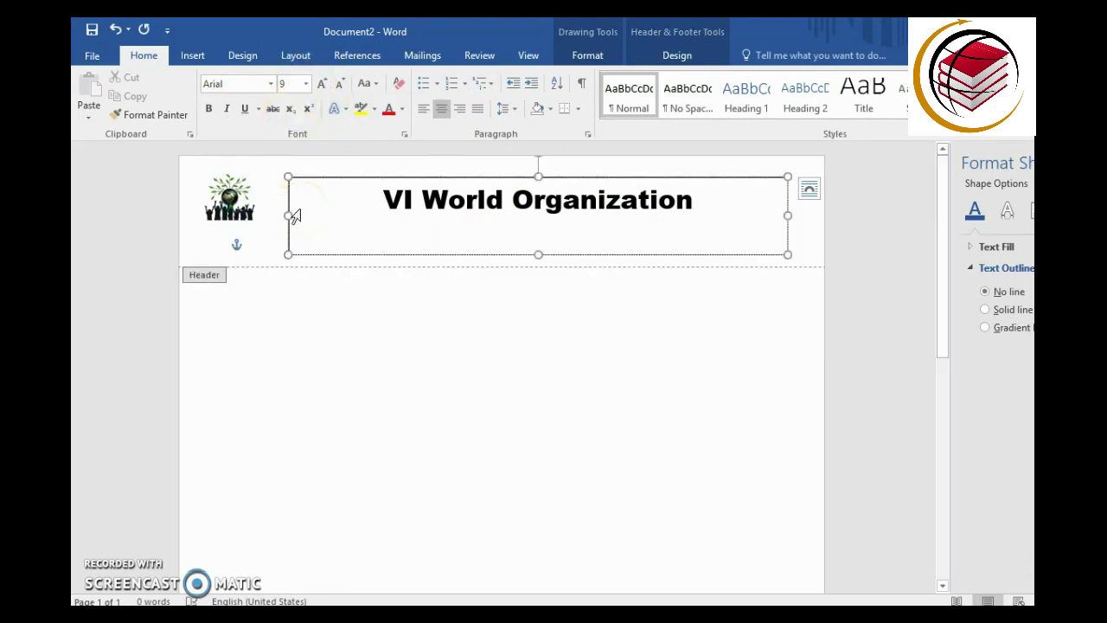
{"action": "type", "text": "P.O. Box"}
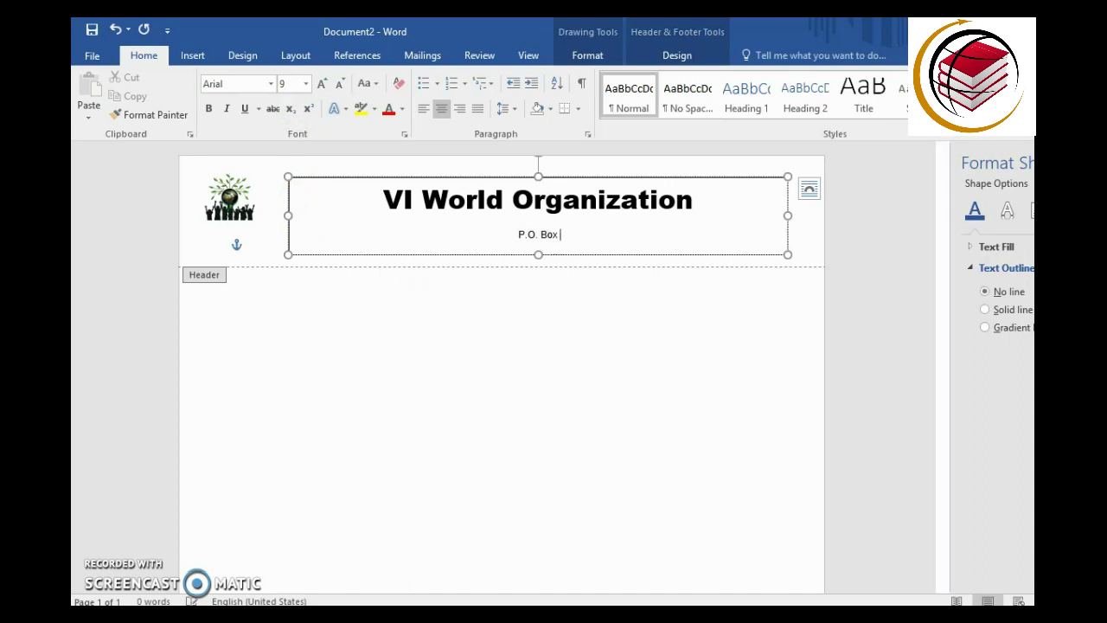
{"action": "type", "text": " 8771, Road Town "}
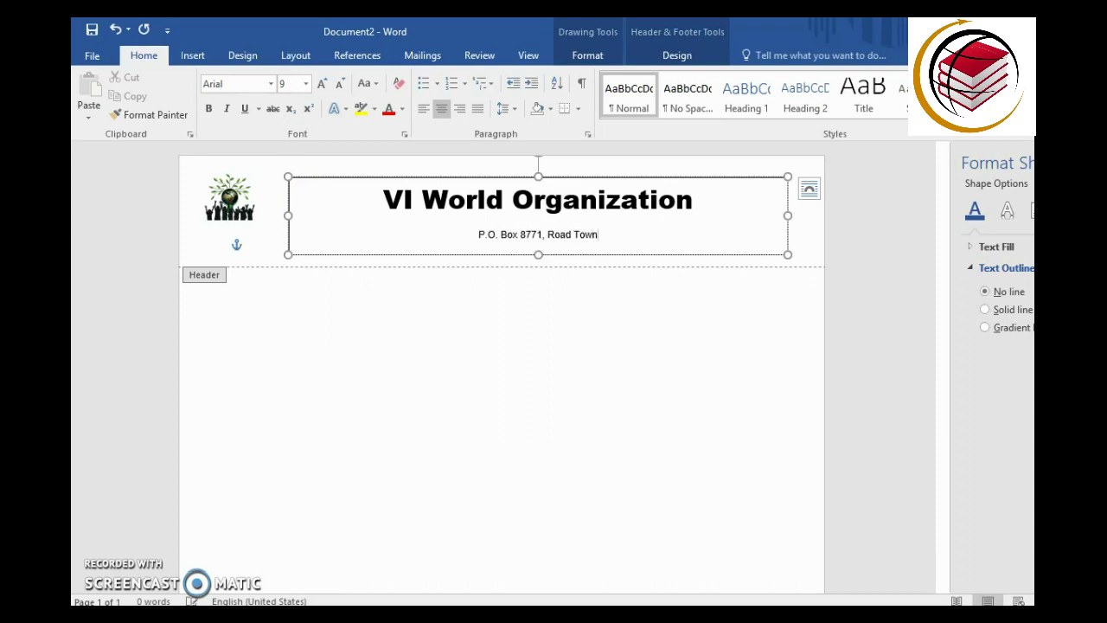
{"action": "type", "text": "Tortol"}
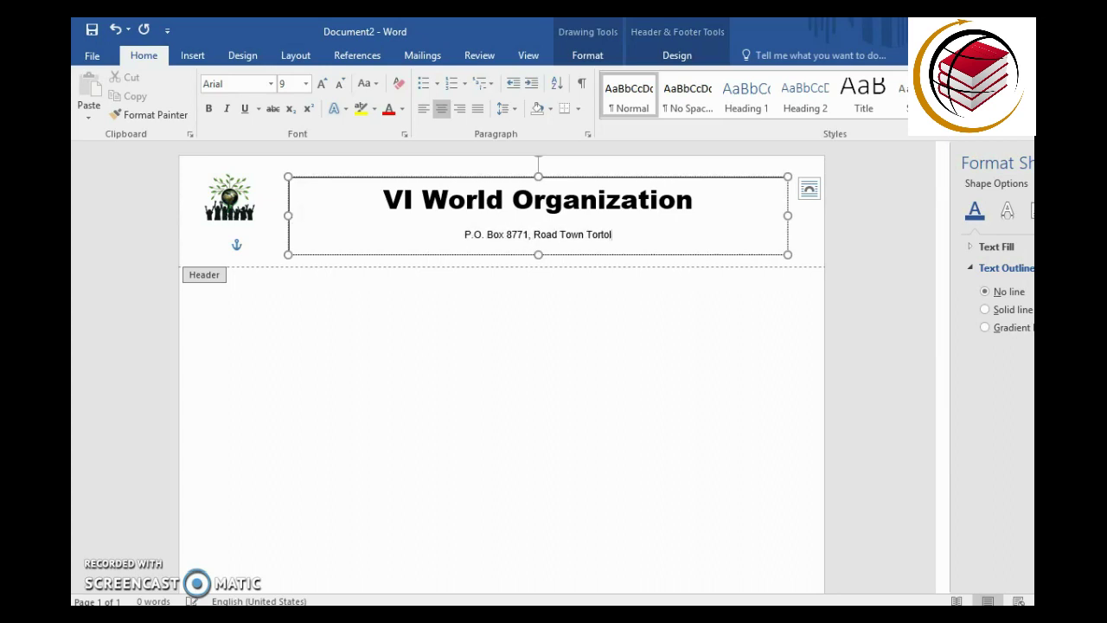
{"action": "type", "text": "a BV1110:"}
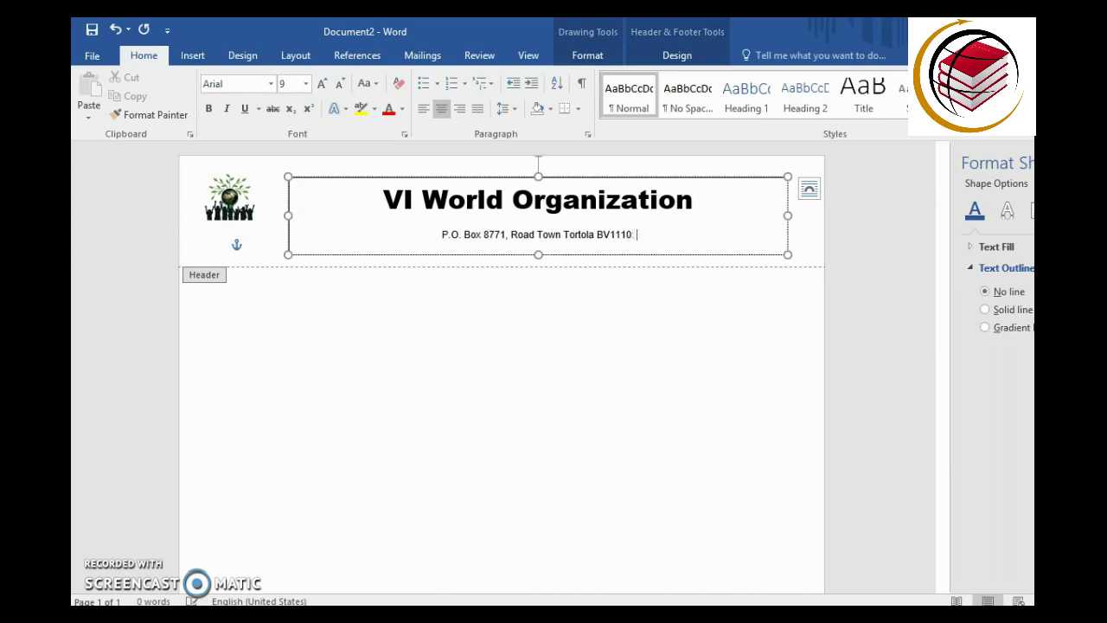
{"action": "type", "text": " P"}
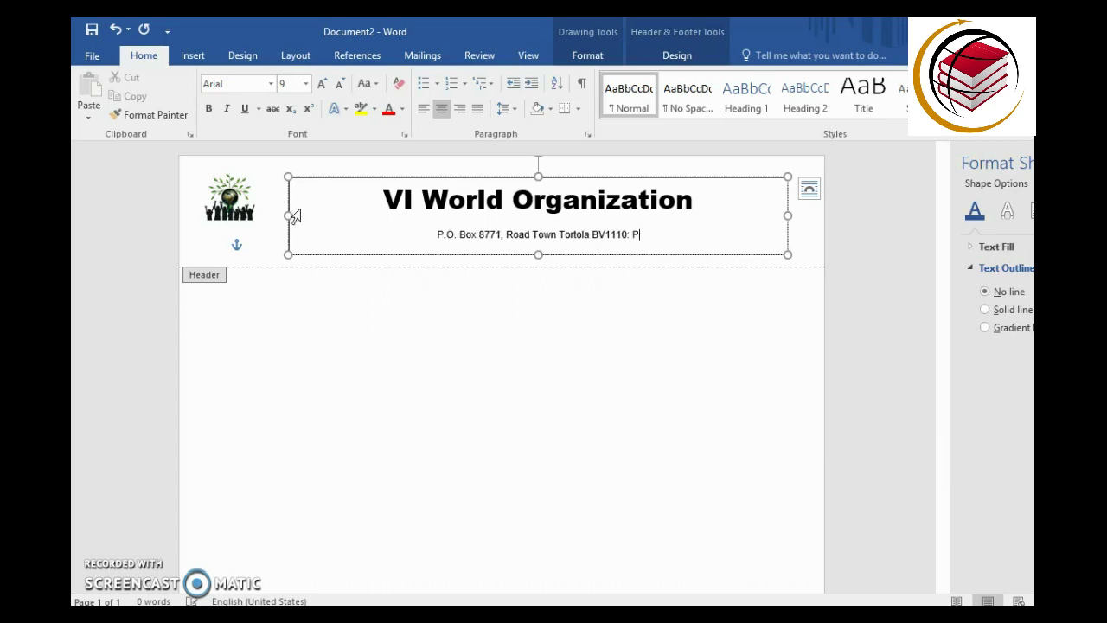
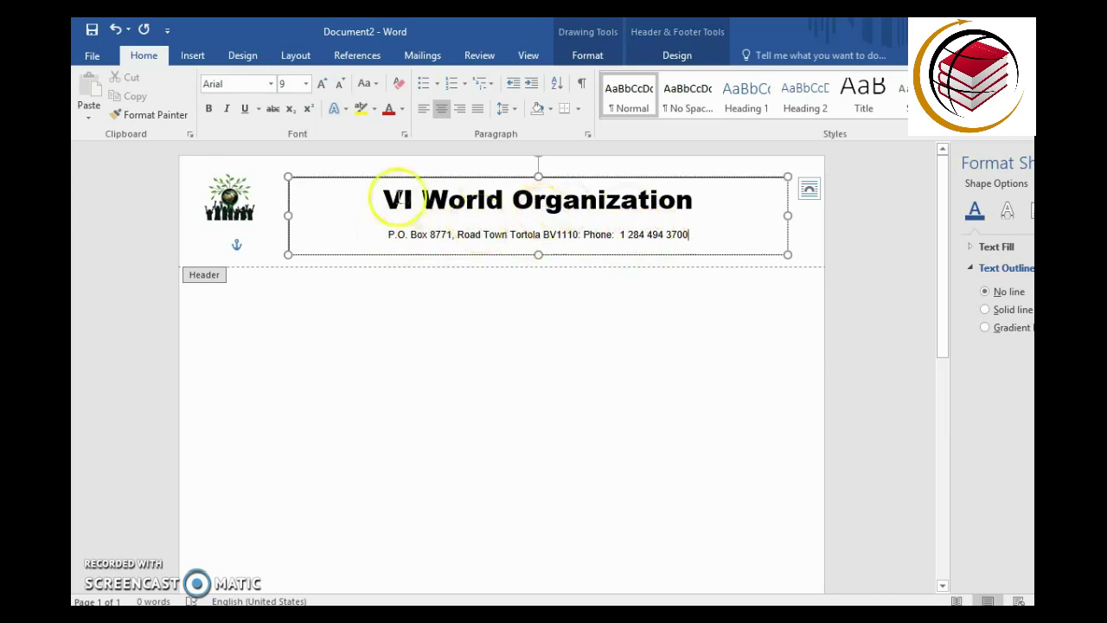
Set the 'VI World Organization' title paragraph's Spacing After to 0 pt.
{"action": "left_click_drag", "start_coordinate": [380, 198], "coordinate": [647, 212]}
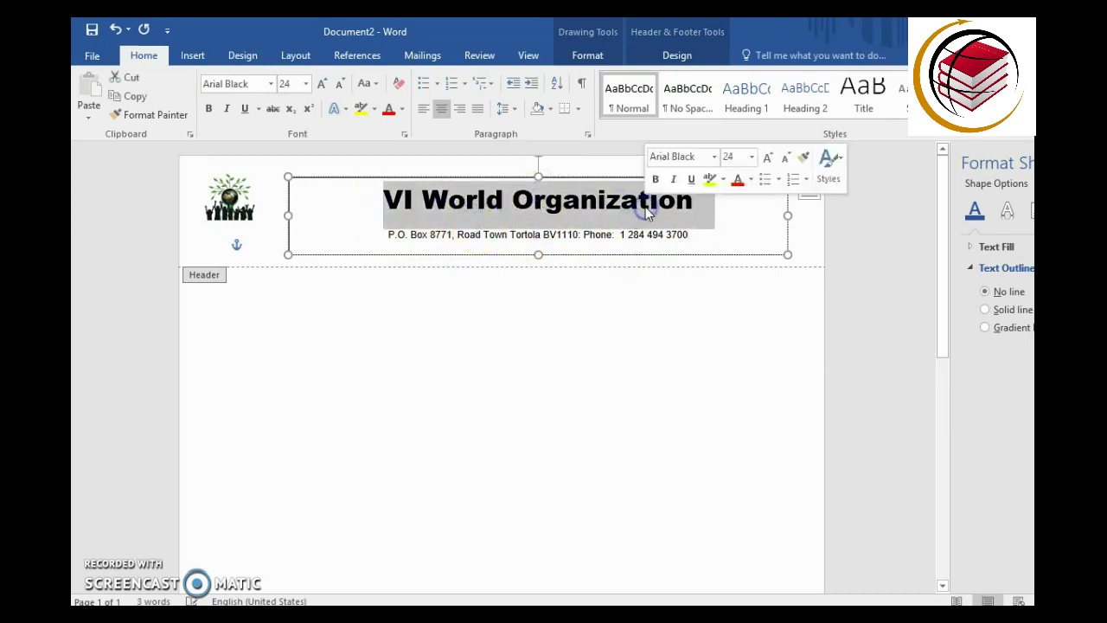
{"action": "left_click", "coordinate": [588, 136]}
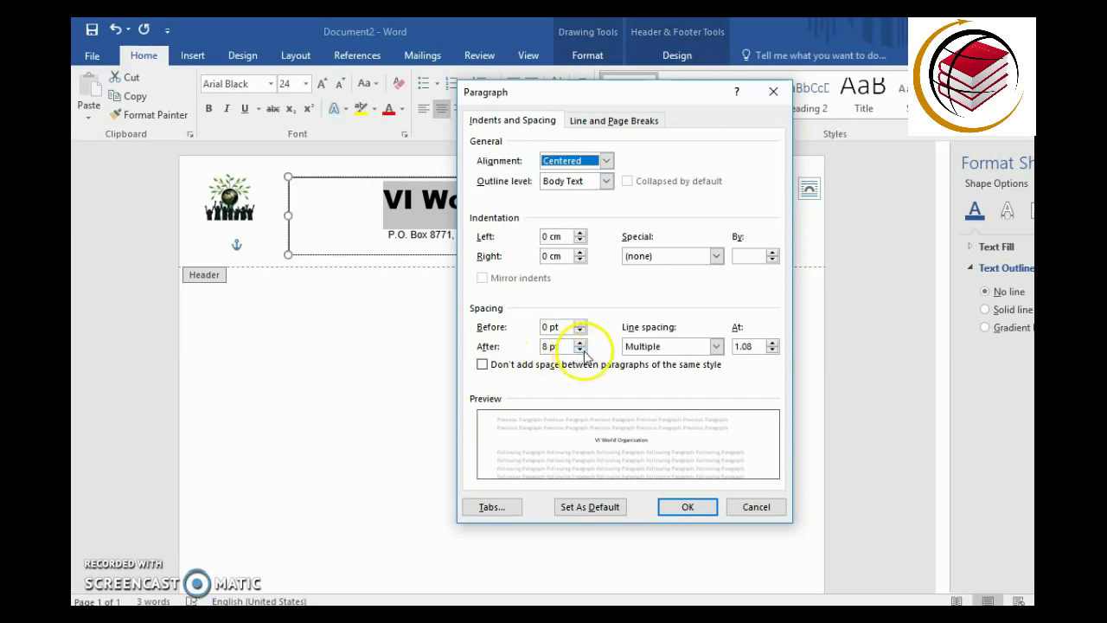
{"action": "left_click", "coordinate": [581, 350]}
{"action": "left_click", "coordinate": [580, 350]}
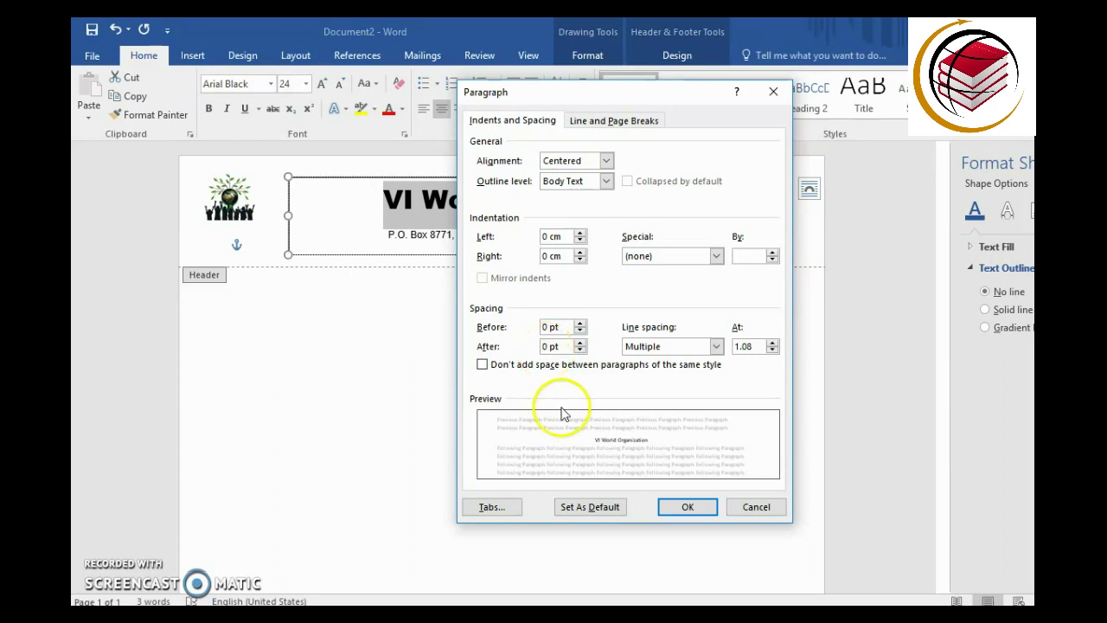
{"action": "left_click", "coordinate": [679, 508]}
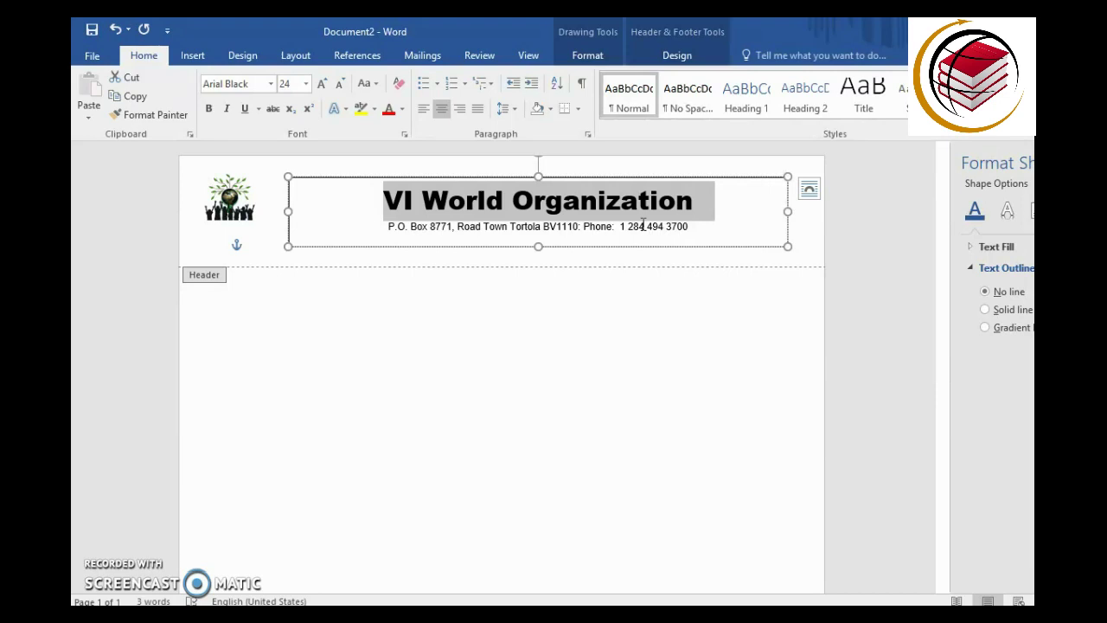
Set the header text box outline to No line in the Format Shape pane.
{"action": "left_click", "coordinate": [808, 256]}
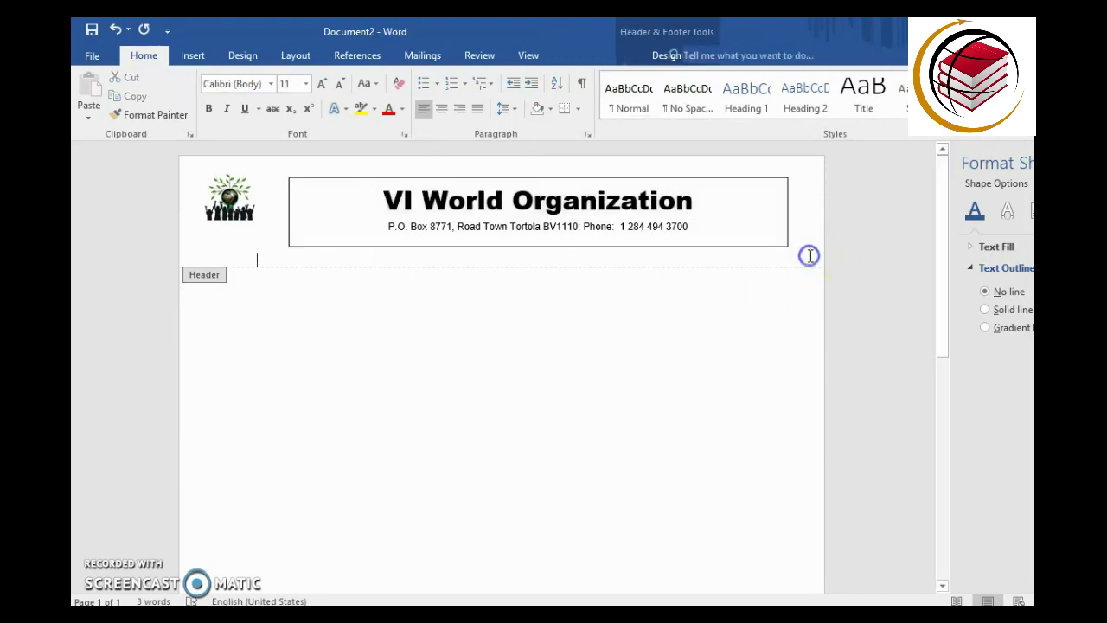
{"action": "left_click", "coordinate": [787, 219]}
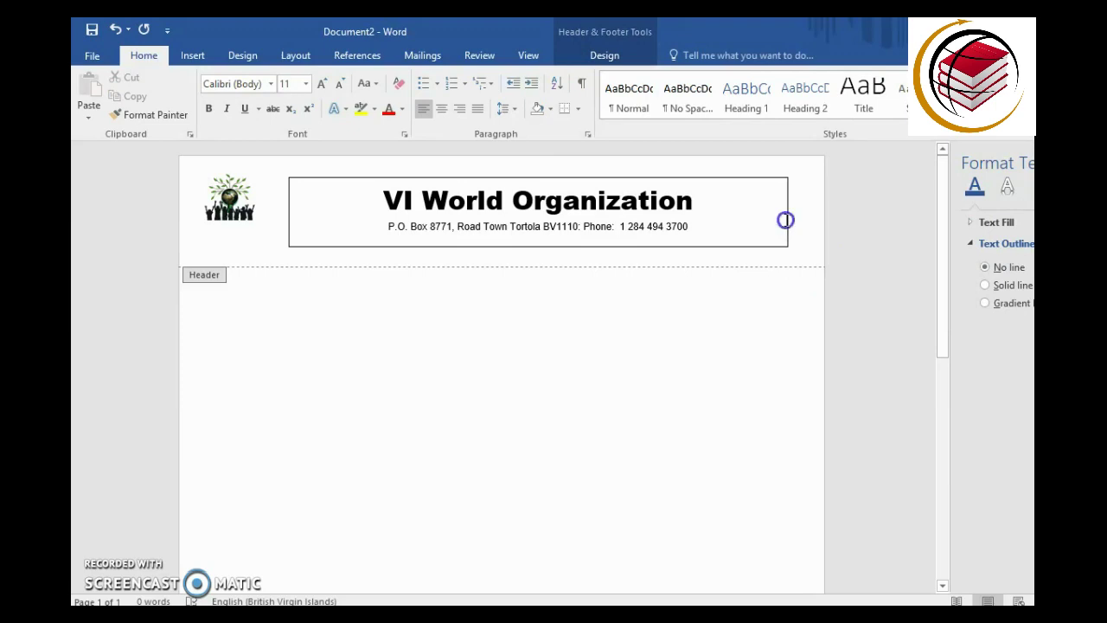
{"action": "right_click", "coordinate": [785, 222]}
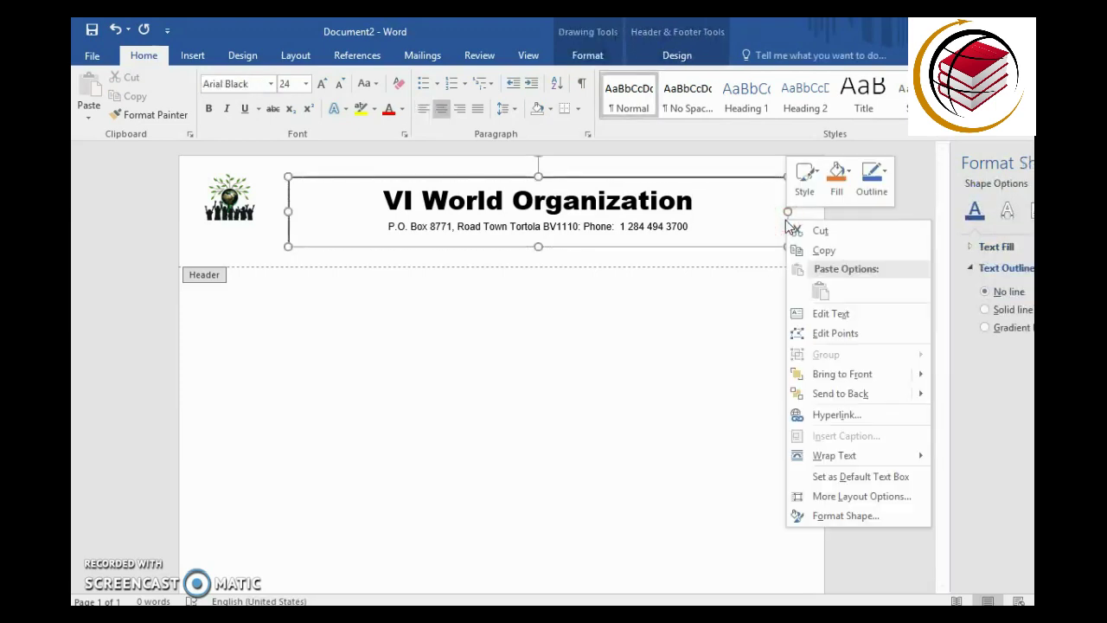
{"action": "left_click", "coordinate": [825, 517]}
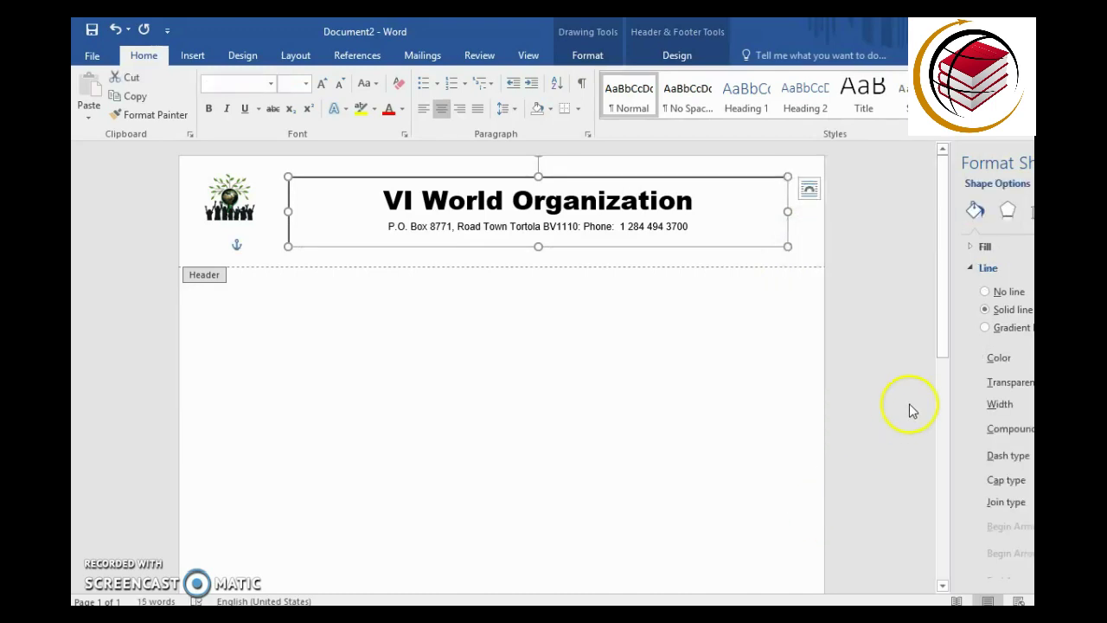
{"action": "left_click", "coordinate": [985, 292]}
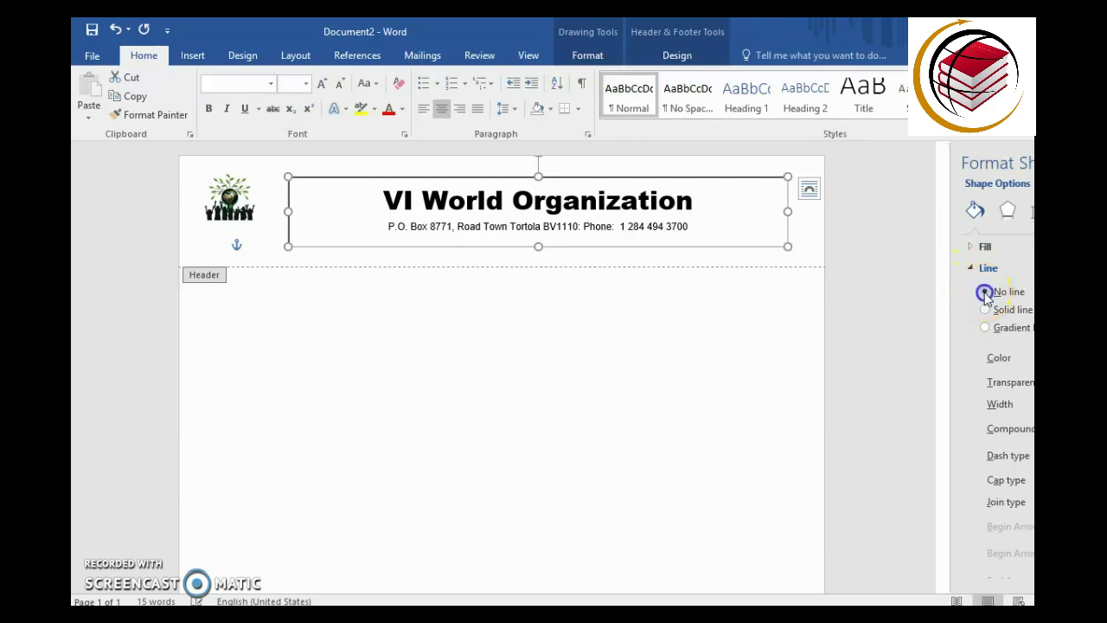
{"action": "left_click", "coordinate": [803, 250]}
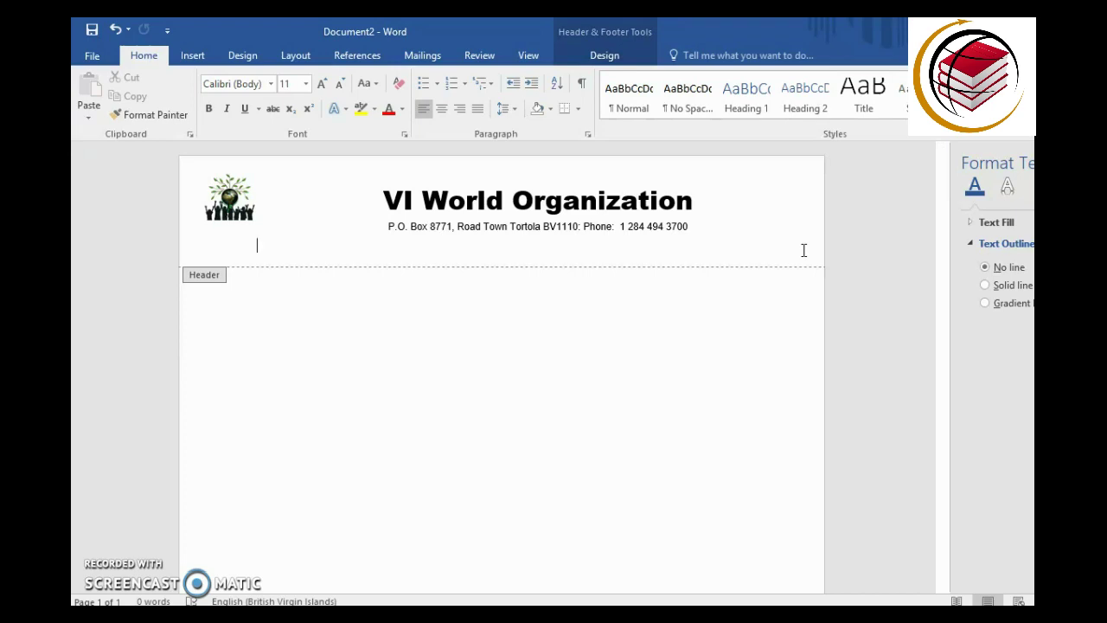
Switch to One Page view and put the cursor in the empty footer.
{"action": "left_click", "coordinate": [526, 54]}
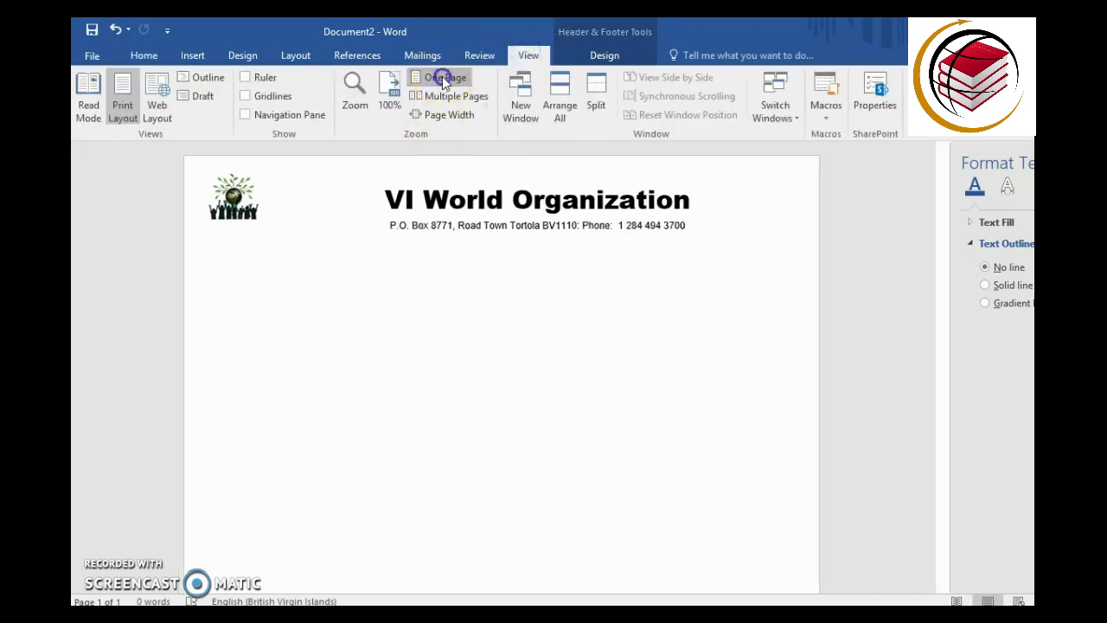
{"action": "left_click", "coordinate": [442, 77]}
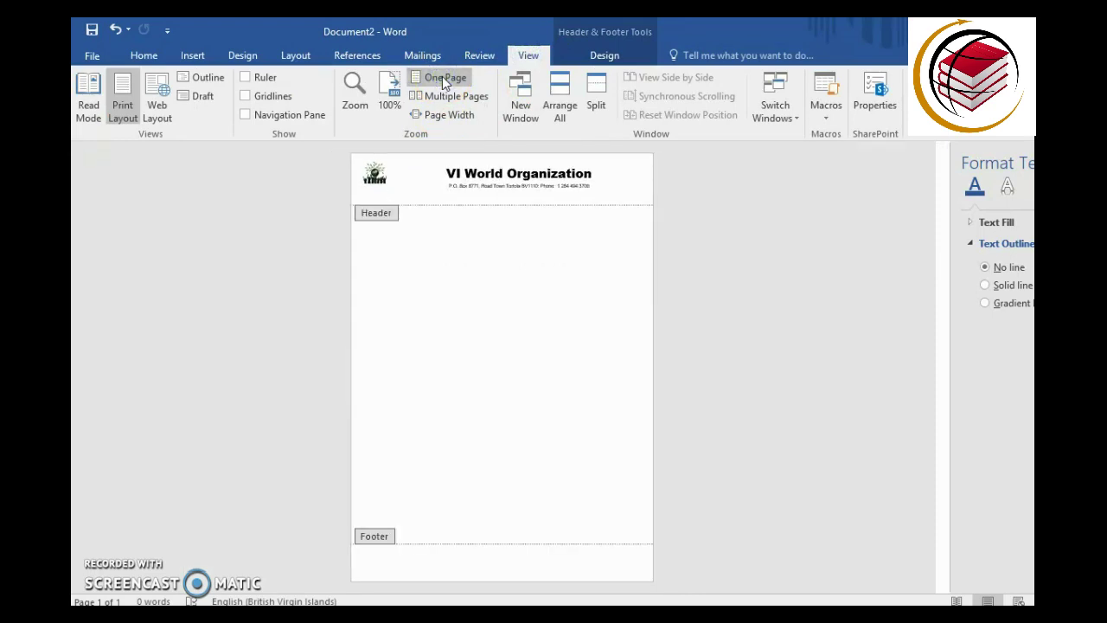
{"action": "left_click", "coordinate": [517, 216]}
{"action": "left_click", "coordinate": [400, 563]}
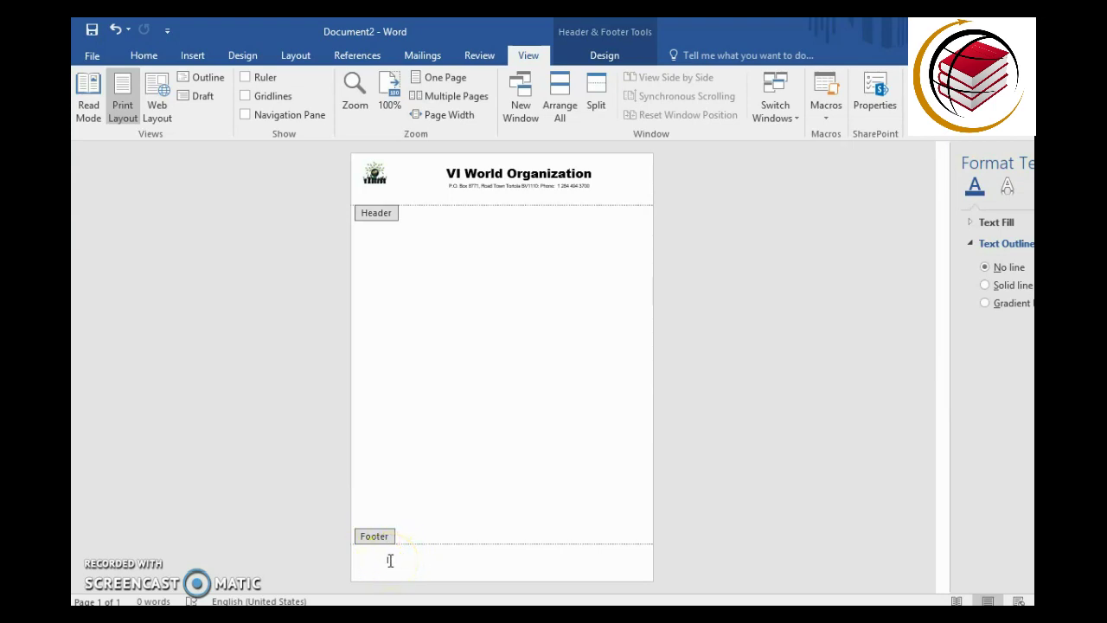
At 100% zoom, type the footer's Email line with the organization's address, then 'Thank you for your business!' below.
{"action": "key", "text": "ctrl+z"}
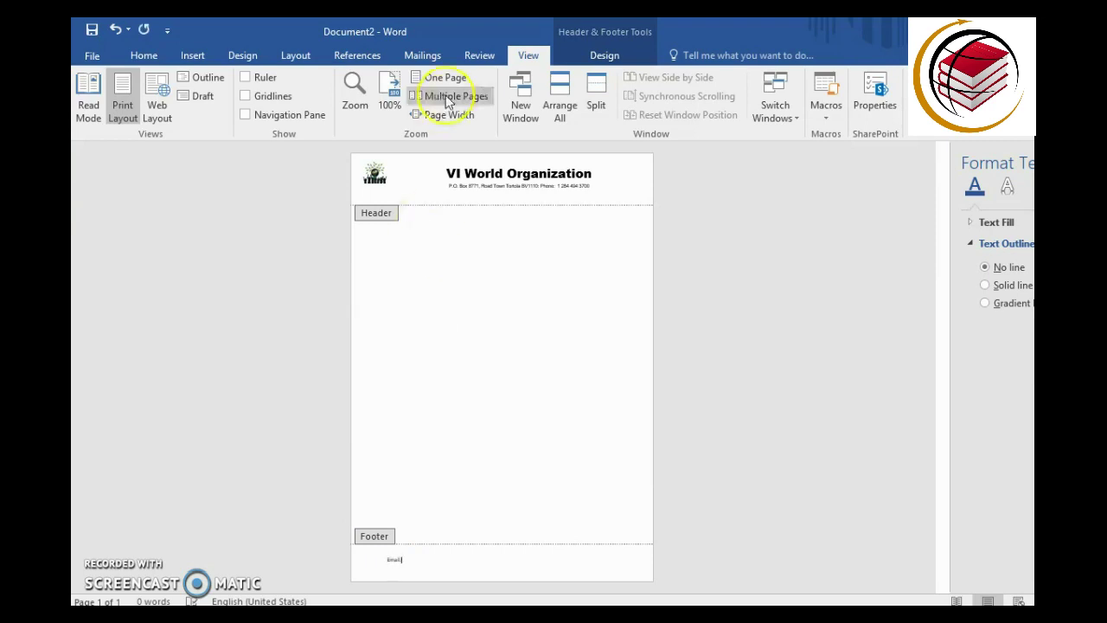
{"action": "left_click", "coordinate": [390, 94]}
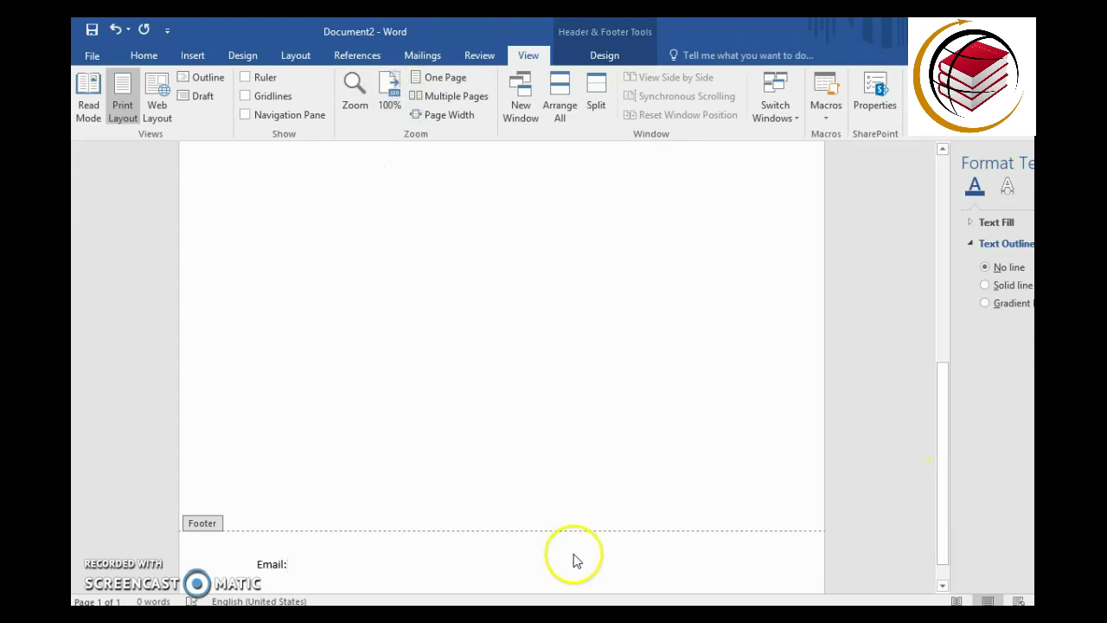
{"action": "type", "text": "organiation"}
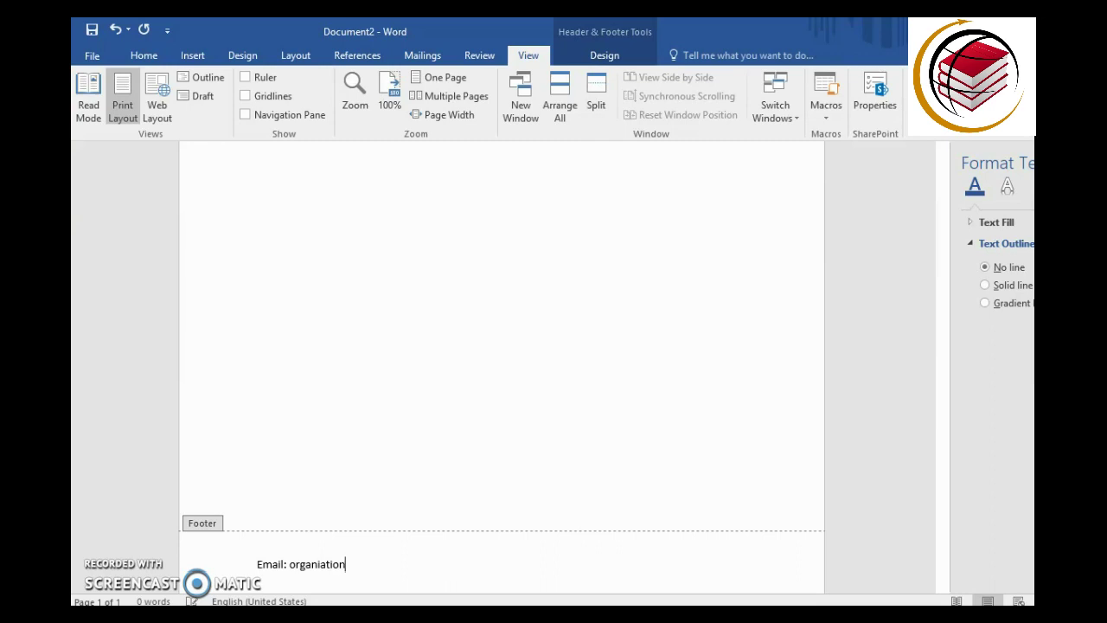
{"action": "key", "text": "BackSpace"}
{"action": "key", "text": "BackSpace"}
{"action": "key", "text": "BackSpace"}
{"action": "key", "text": "BackSpace"}
{"action": "key", "text": "BackSpace"}
{"action": "key", "text": "BackSpace"}
{"action": "key", "text": "BackSpace"}
{"action": "key", "text": "BackSpace"}
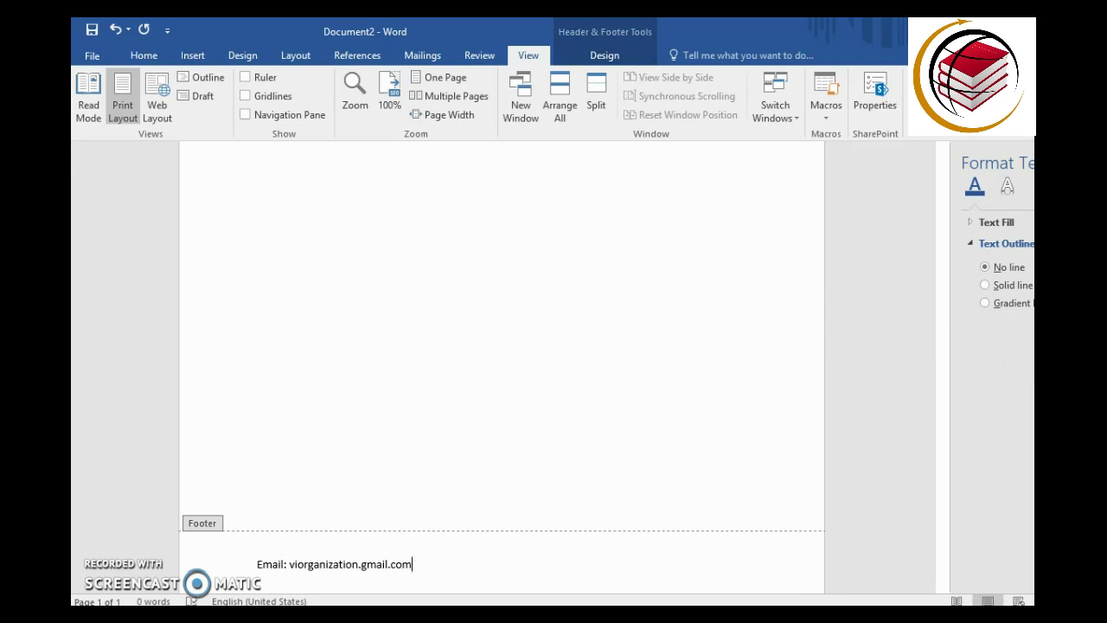
{"action": "key", "text": "Return"}
{"action": "type", "text": "Thank you for yo"}
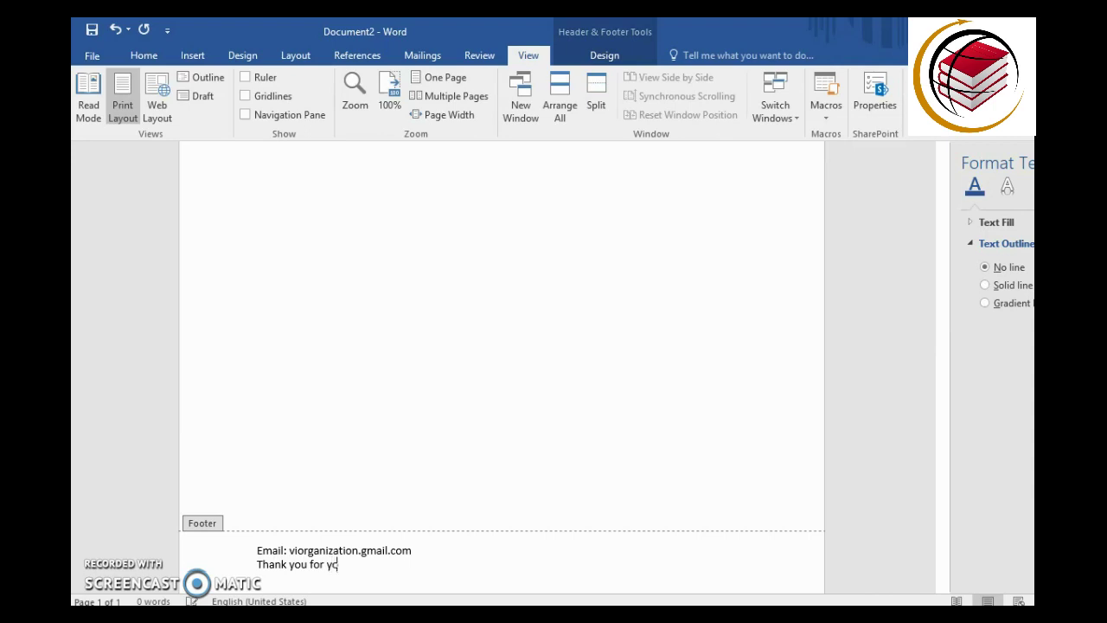
{"action": "type", "text": "ur business!"}
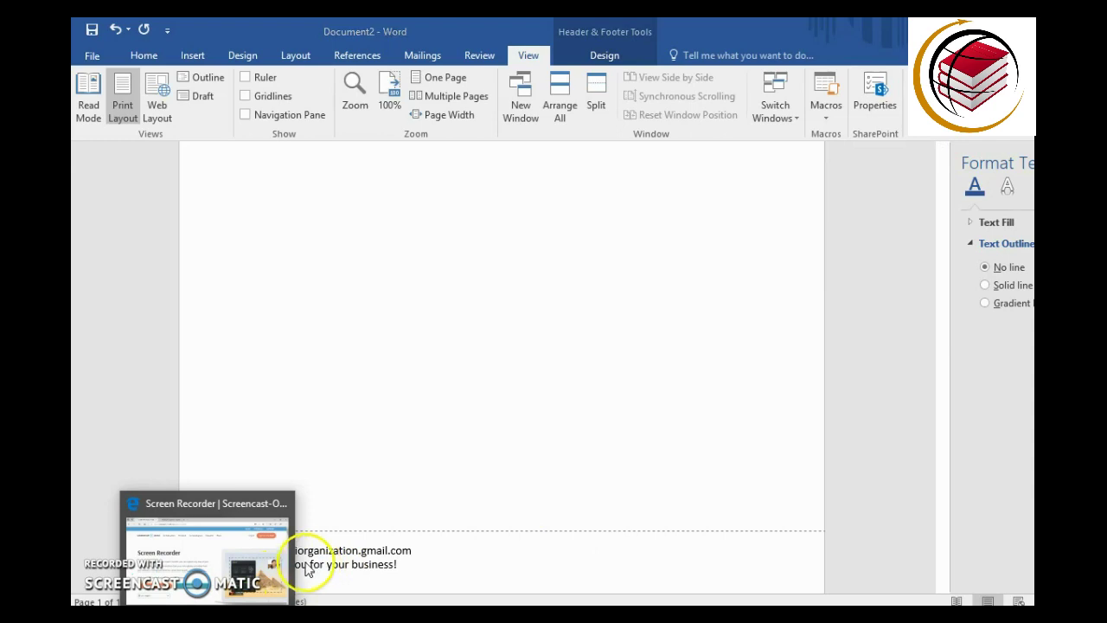
Center the 'Thank you for your business!' footer line and view the letterhead in One Page view.
{"action": "left_click_drag", "start_coordinate": [257, 564], "coordinate": [398, 563]}
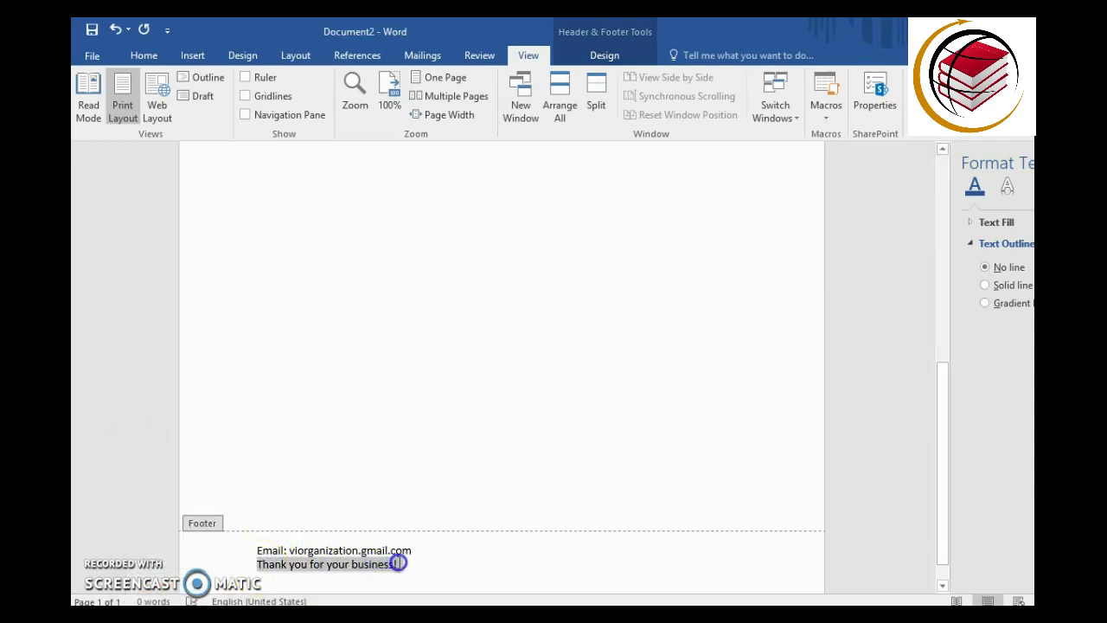
{"action": "left_click", "coordinate": [145, 56]}
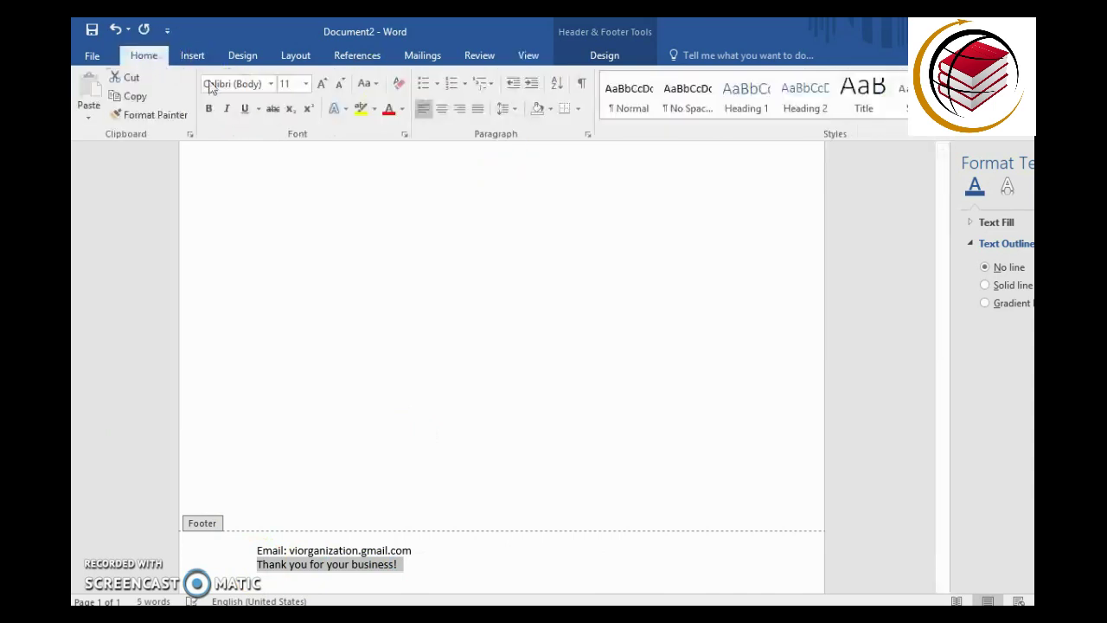
{"action": "left_click", "coordinate": [442, 110]}
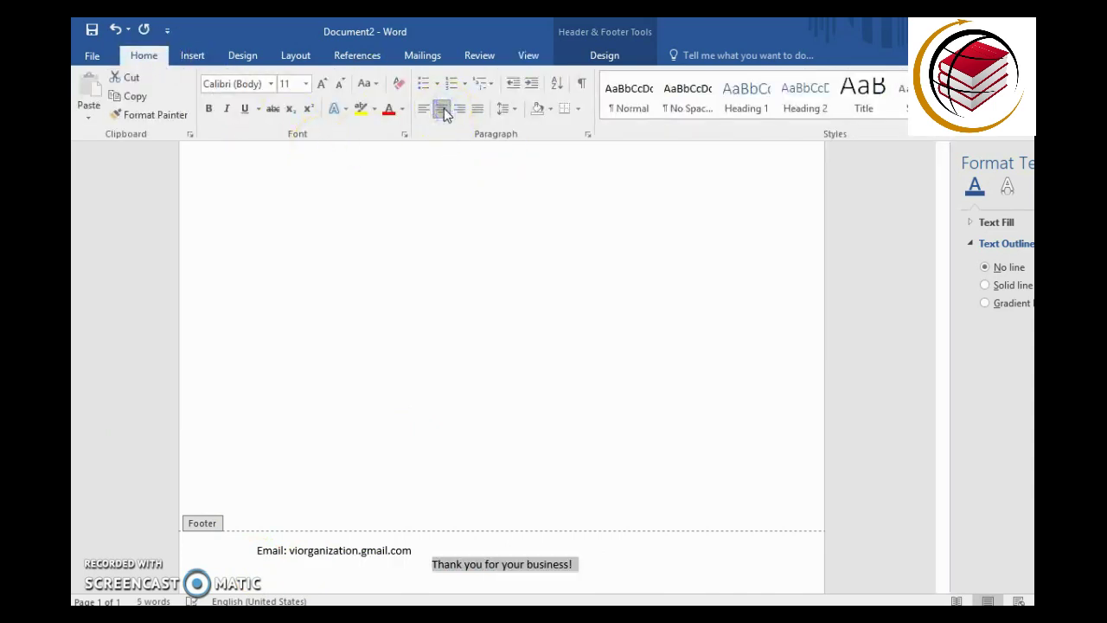
{"action": "left_click", "coordinate": [529, 55]}
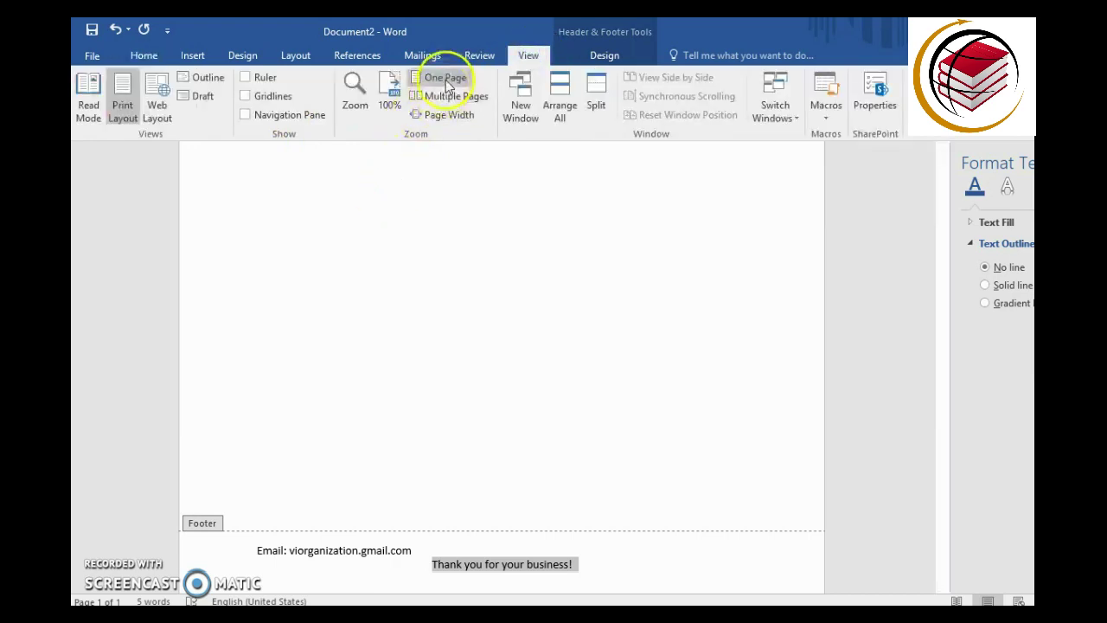
{"action": "left_click", "coordinate": [445, 78]}
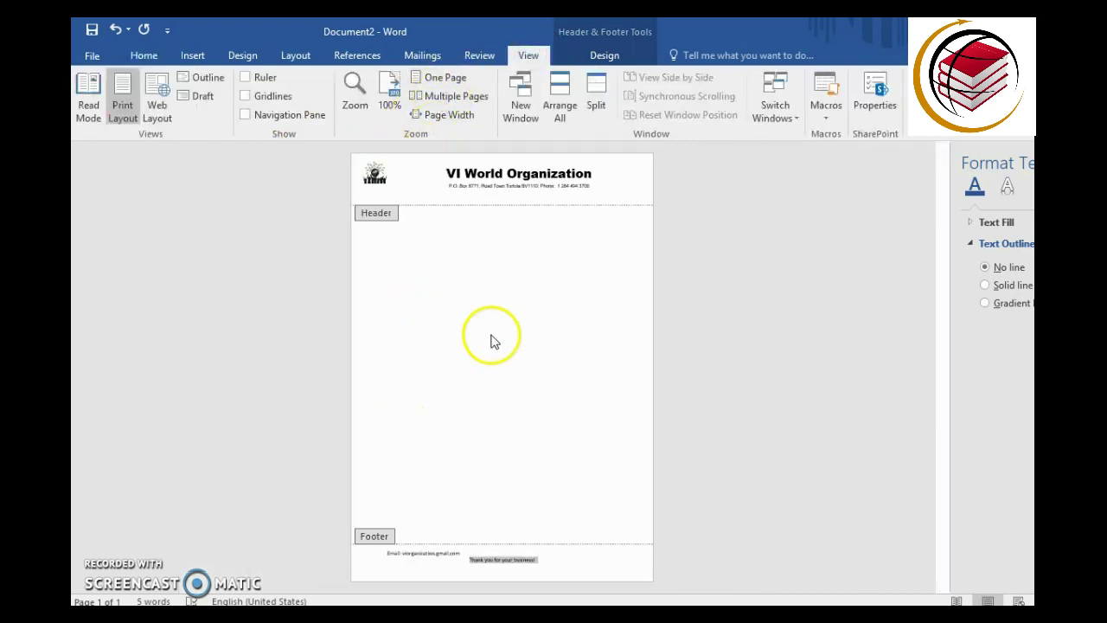